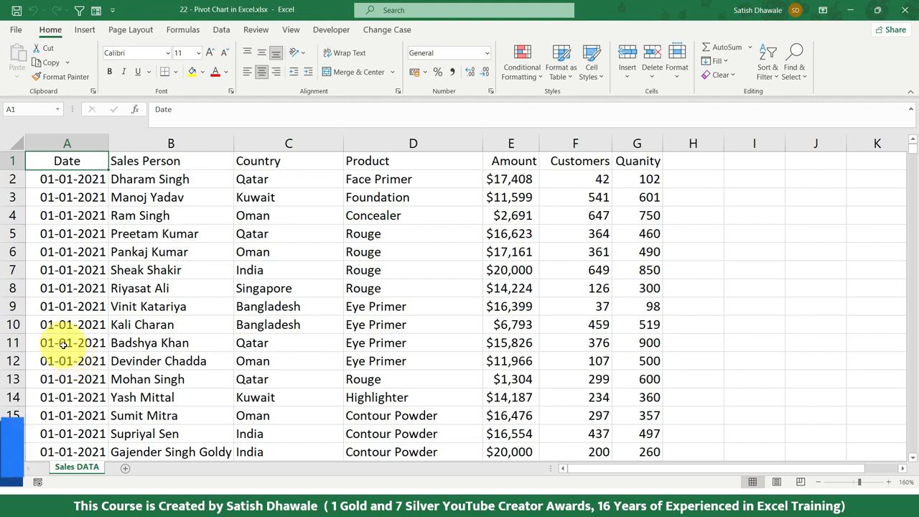
key(ctrl+a)
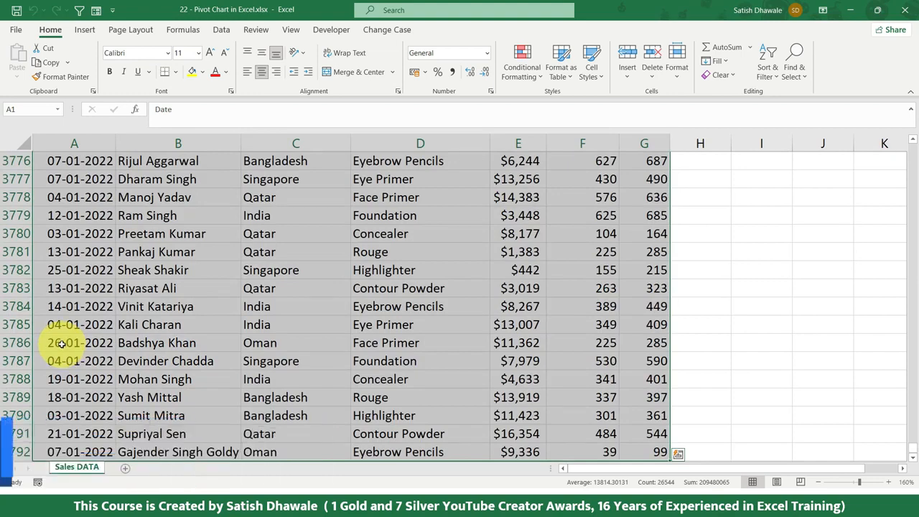
key(alt+n)
key(v)
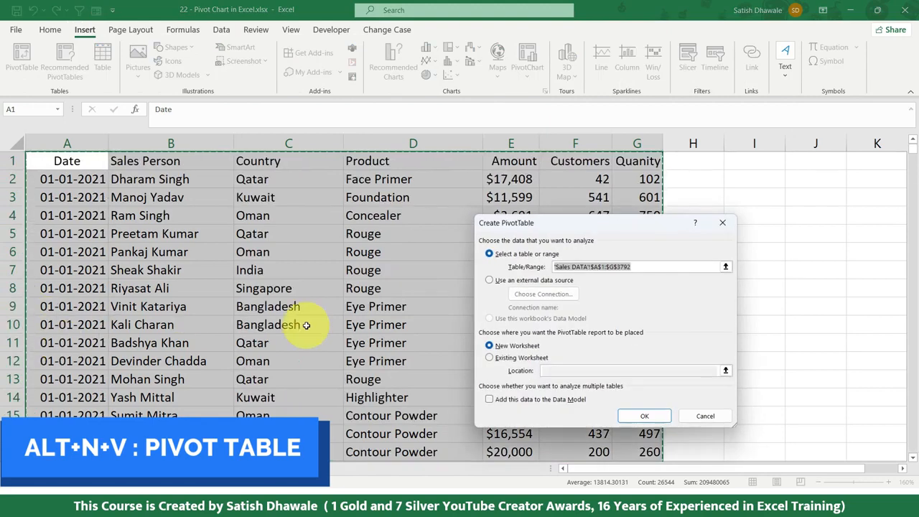
drag(513, 222, 387, 171)
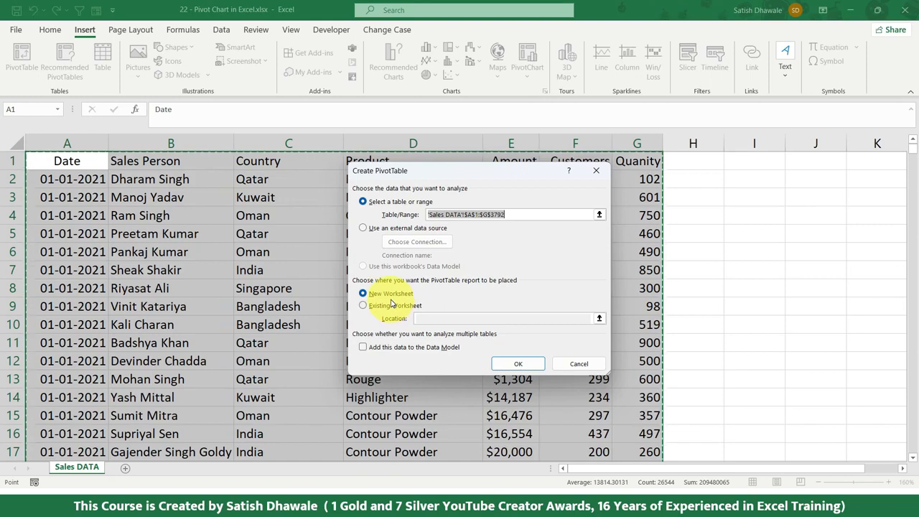
key(Escape)
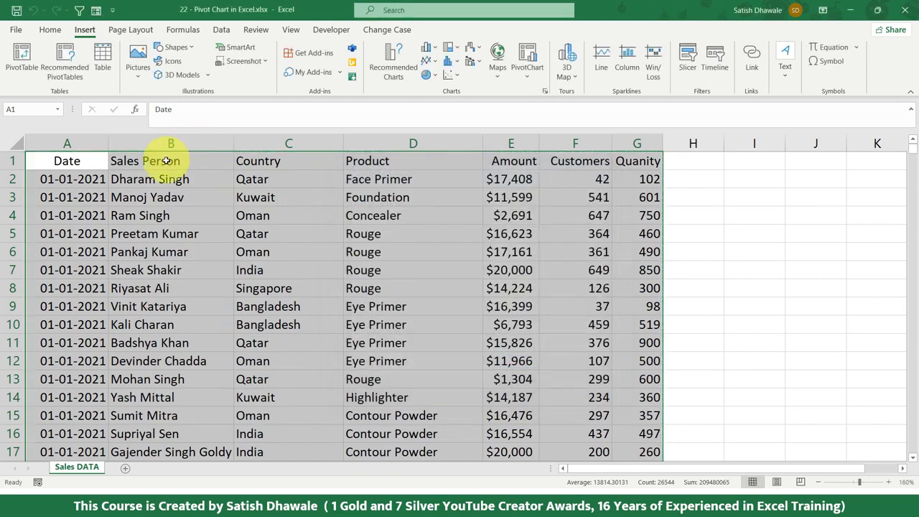
Create a PivotTable on a new worksheet from the Sales DATA range A1:G3792.
click(91, 33)
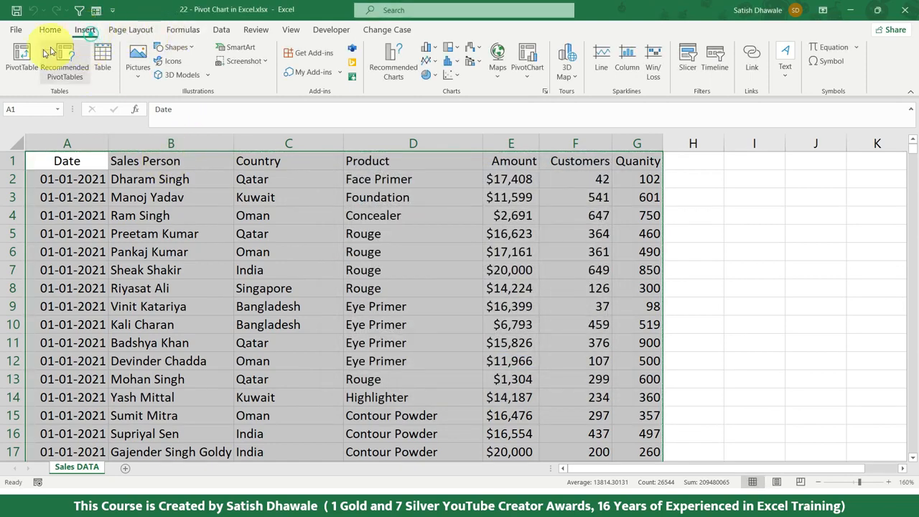
click(22, 56)
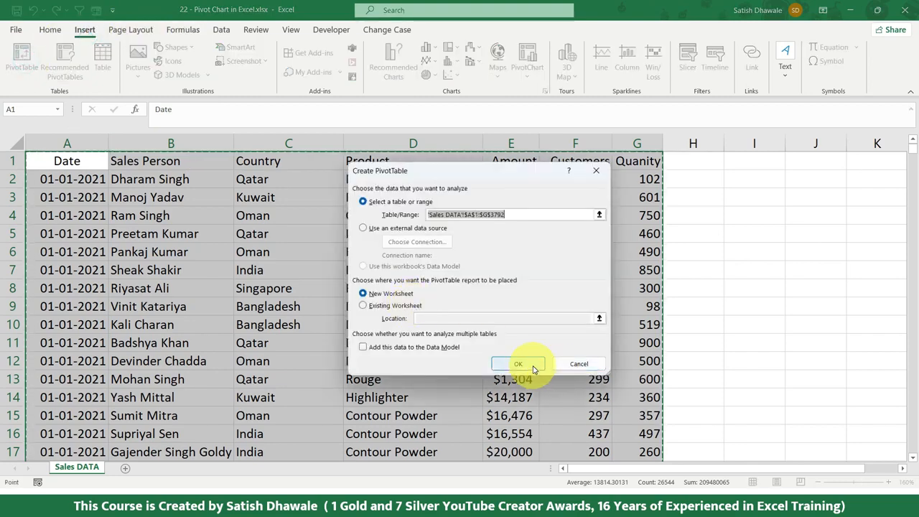
click(531, 359)
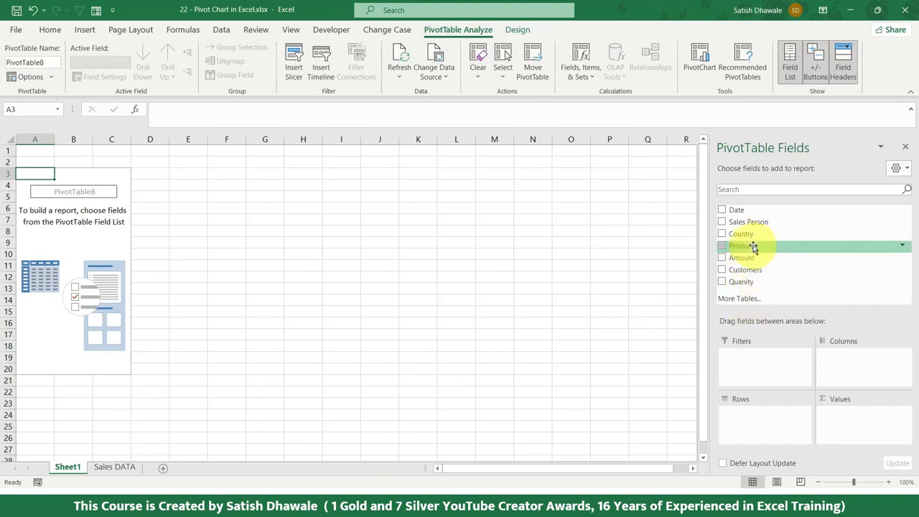
Build the PivotTable with Country as the rows and the sum of Amount as the values.
drag(742, 236, 786, 423)
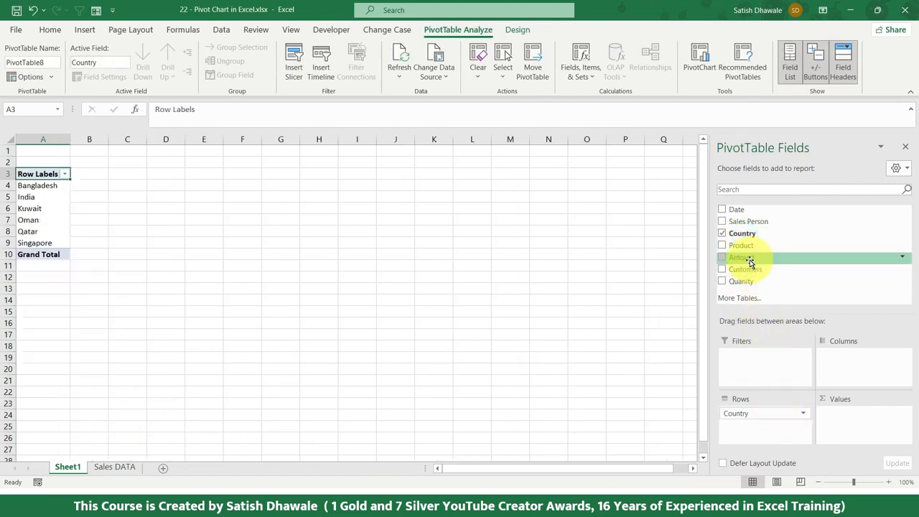
drag(747, 264, 833, 412)
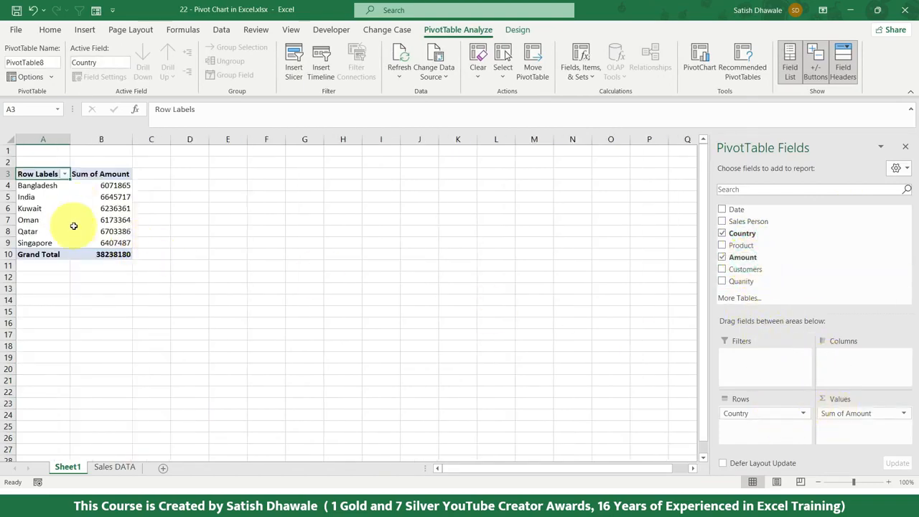
ctrl+scroll(62, 202, up, 3)
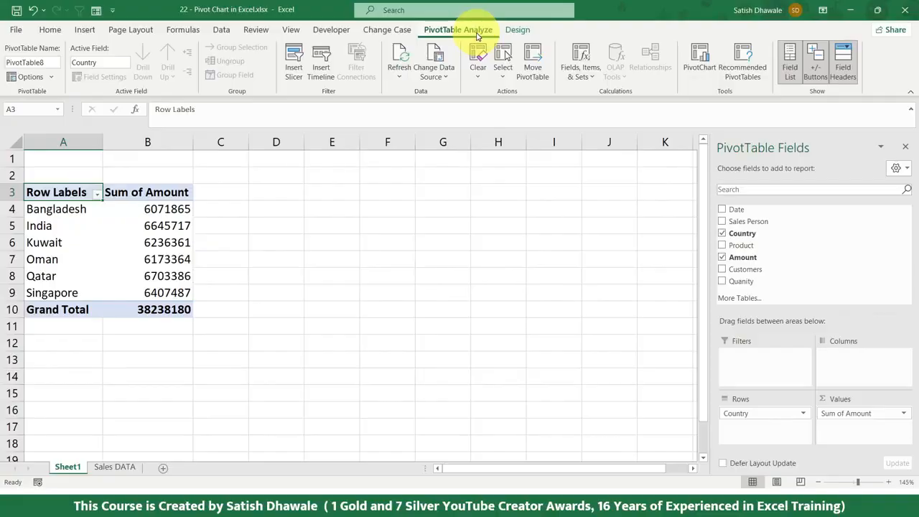
Start a PivotChart from the country PivotTable and preview the bar, area, scatter, map, stock, surface and line chart types.
click(700, 64)
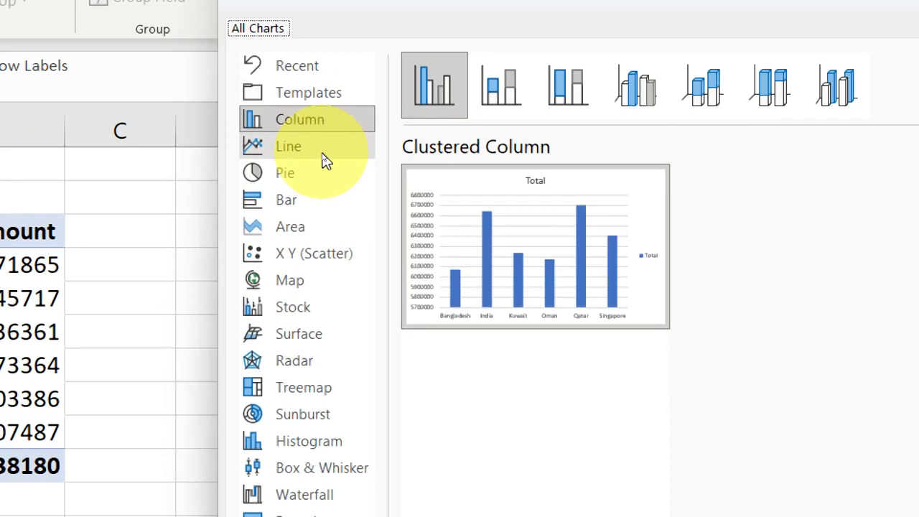
click(300, 195)
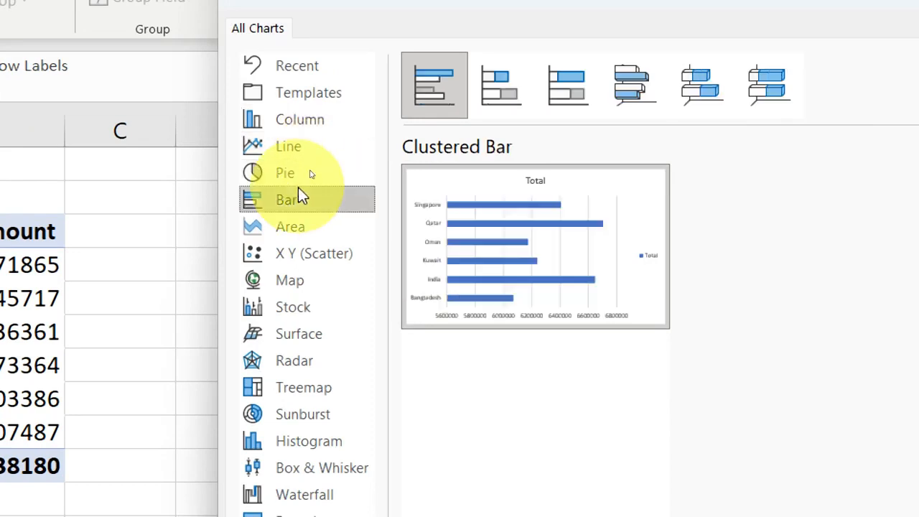
click(305, 228)
click(306, 197)
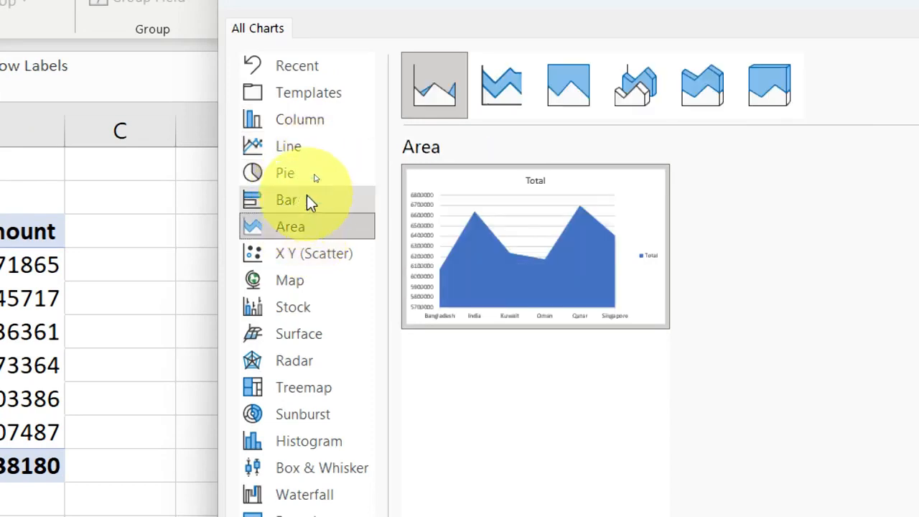
click(307, 253)
click(307, 279)
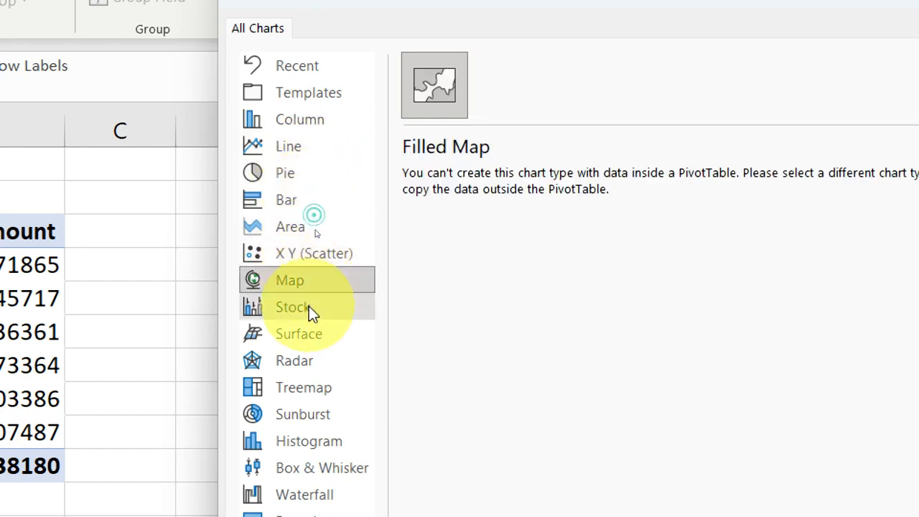
click(309, 306)
click(312, 335)
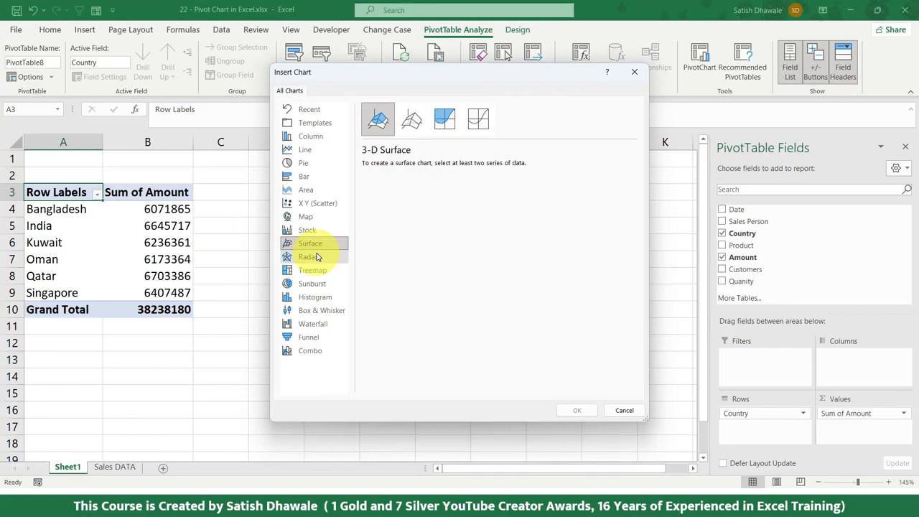
click(318, 151)
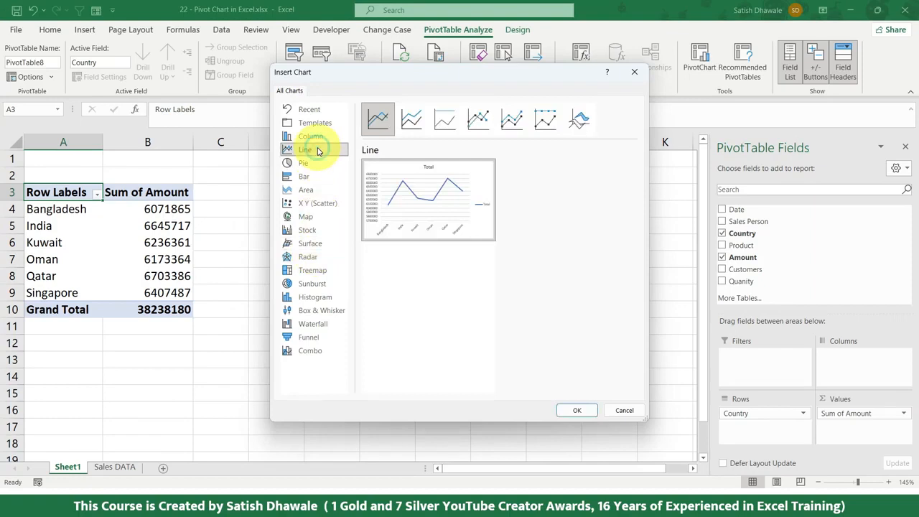
click(312, 176)
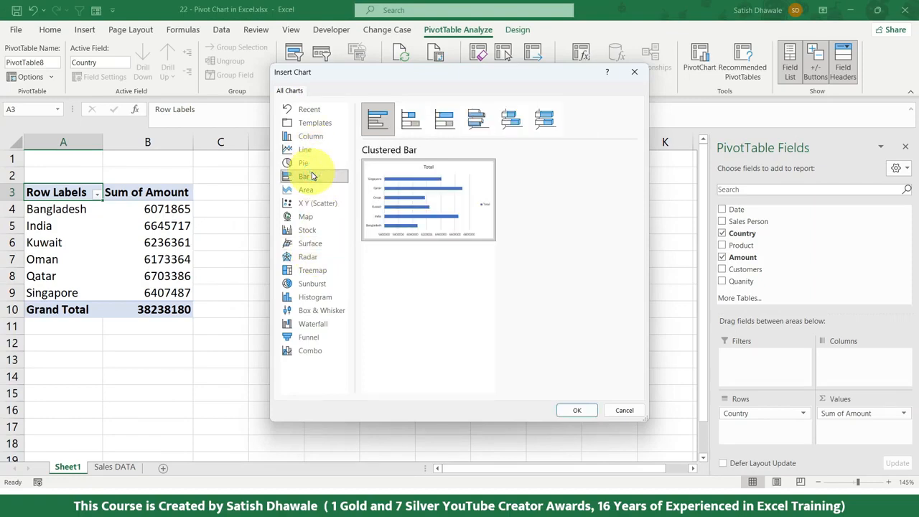
Insert a Clustered Column PivotChart of the country amounts and position it just beside the PivotTable.
click(309, 136)
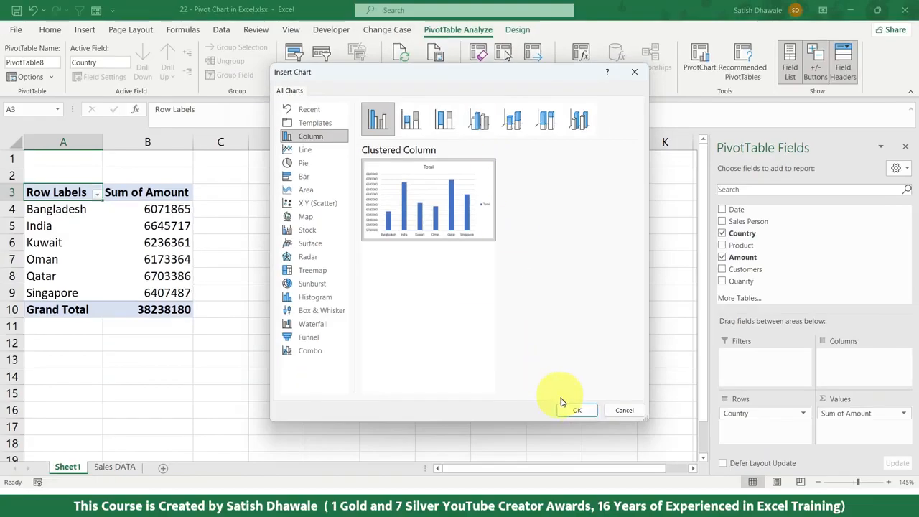
click(563, 408)
drag(388, 206, 449, 196)
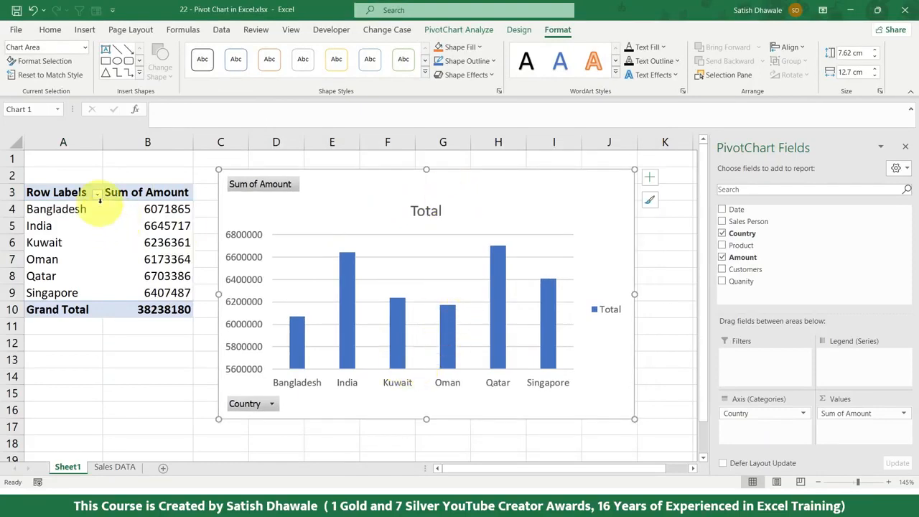
drag(151, 208, 164, 300)
drag(506, 201, 486, 205)
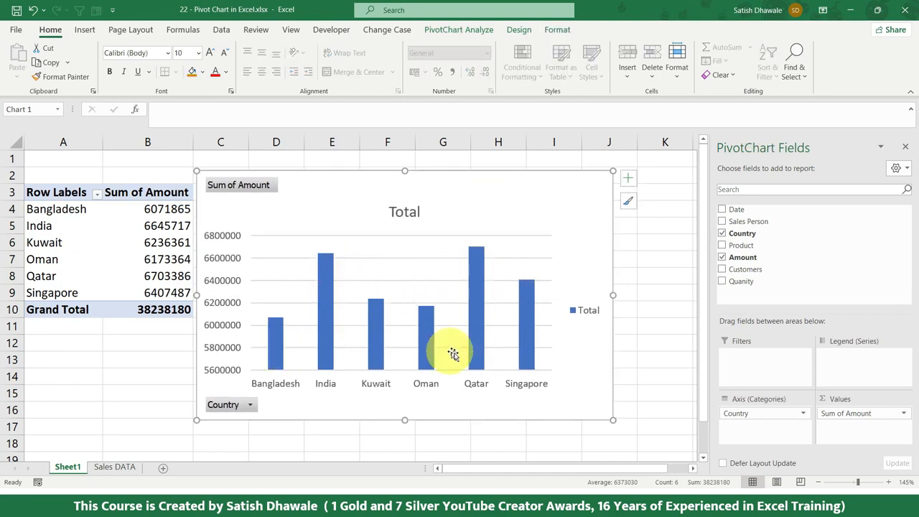
drag(546, 202, 572, 195)
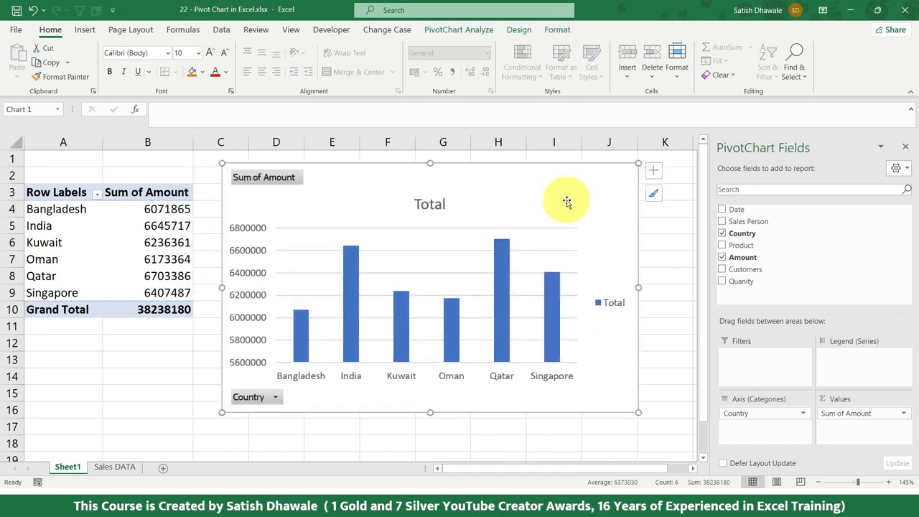
Create a PivotChart on a new worksheet directly from the Sales DATA range A1:G3792.
click(114, 467)
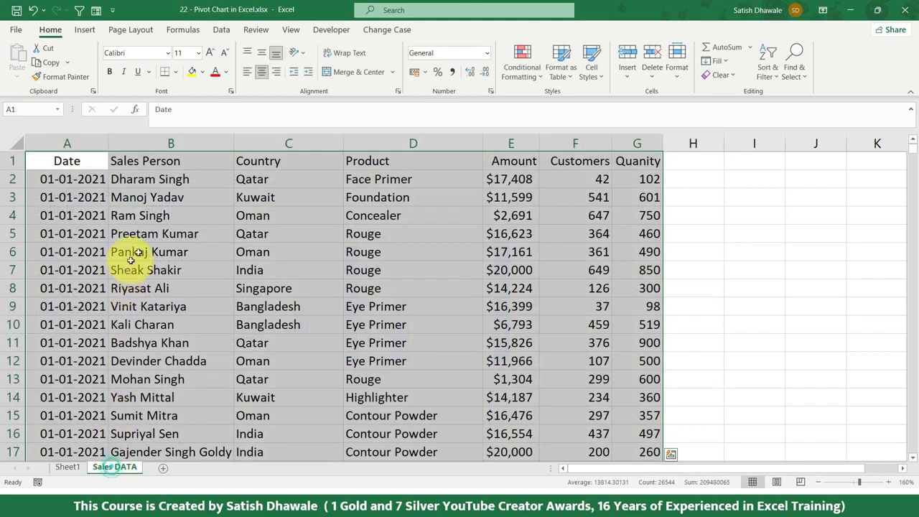
click(86, 31)
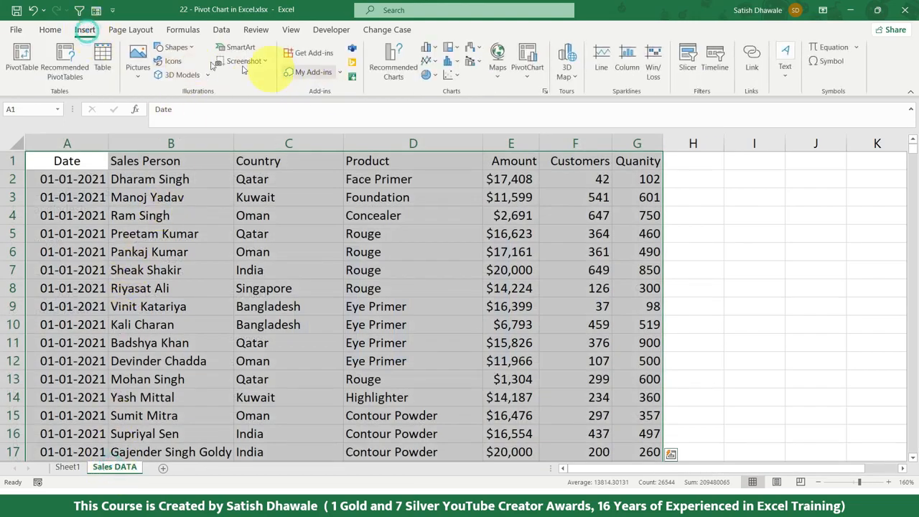
click(524, 77)
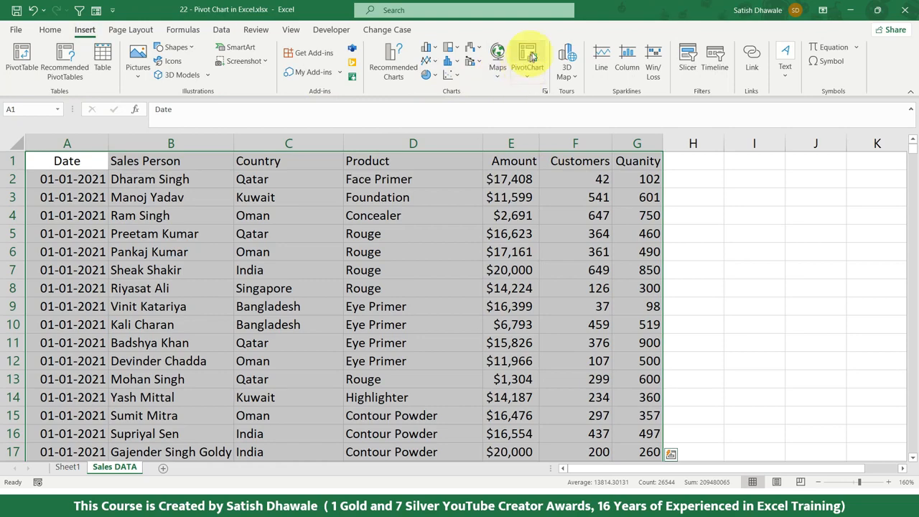
click(399, 293)
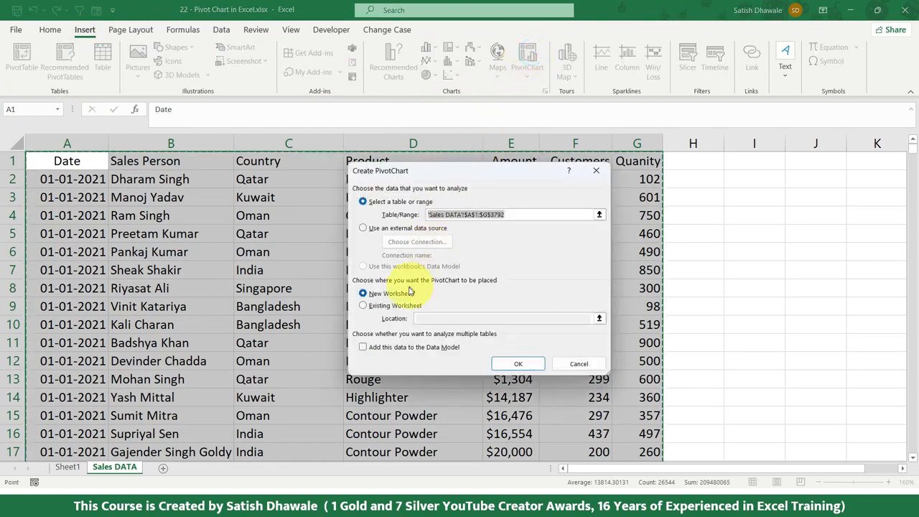
click(518, 364)
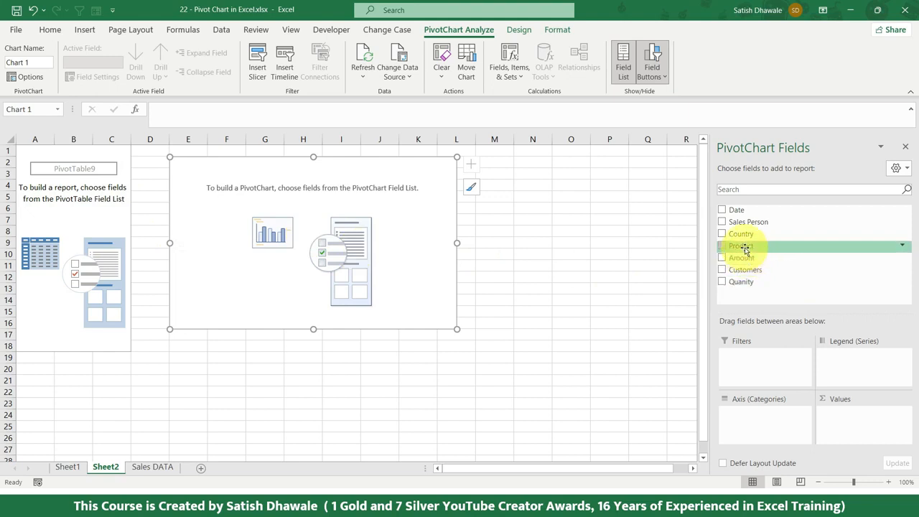
Plot the sum of Quanity by Product in the new PivotChart and enlarge the chart to fill the space beside its table.
drag(741, 245, 757, 423)
drag(747, 280, 842, 418)
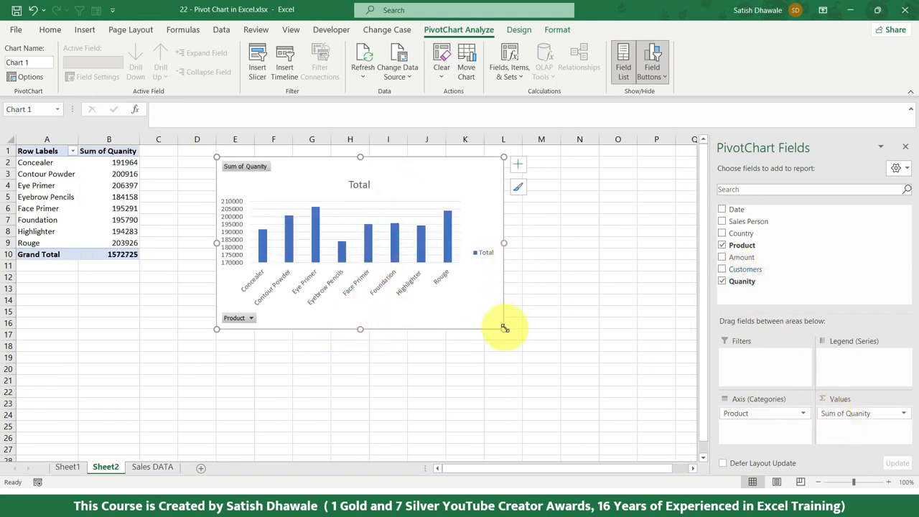
drag(504, 329, 647, 395)
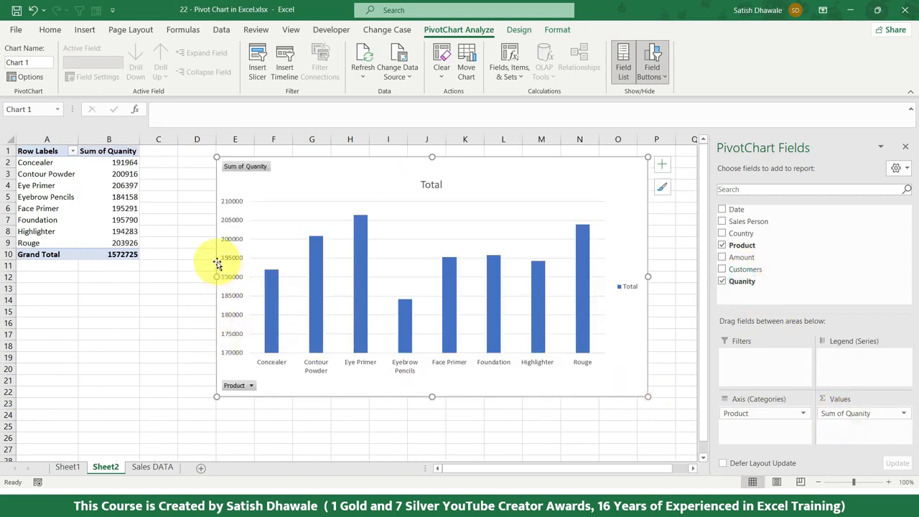
drag(218, 397, 164, 420)
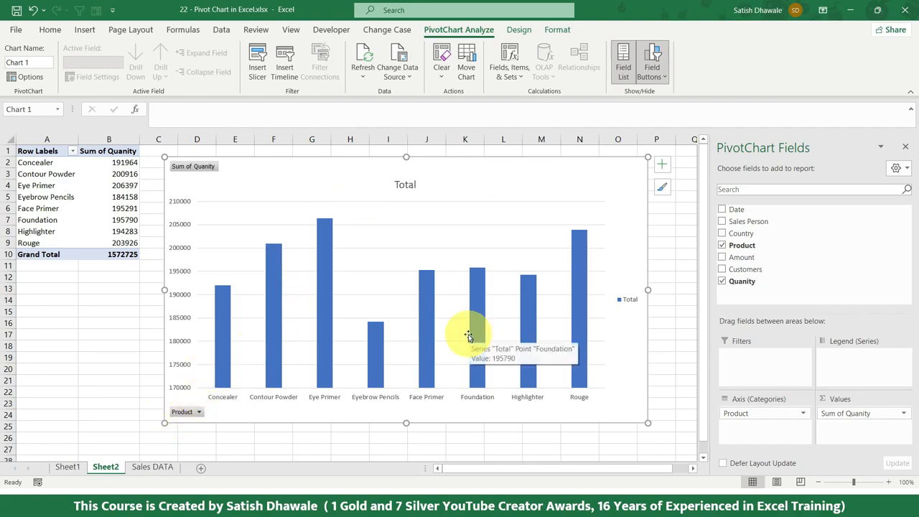
Apply the third chart style, with horizontally striped columns, to the product chart and choose the first Colorful palette.
click(518, 29)
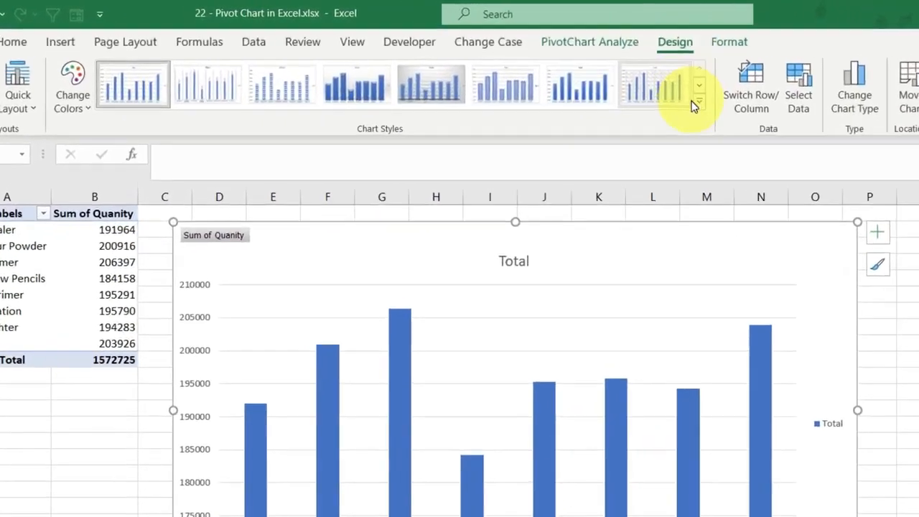
click(598, 82)
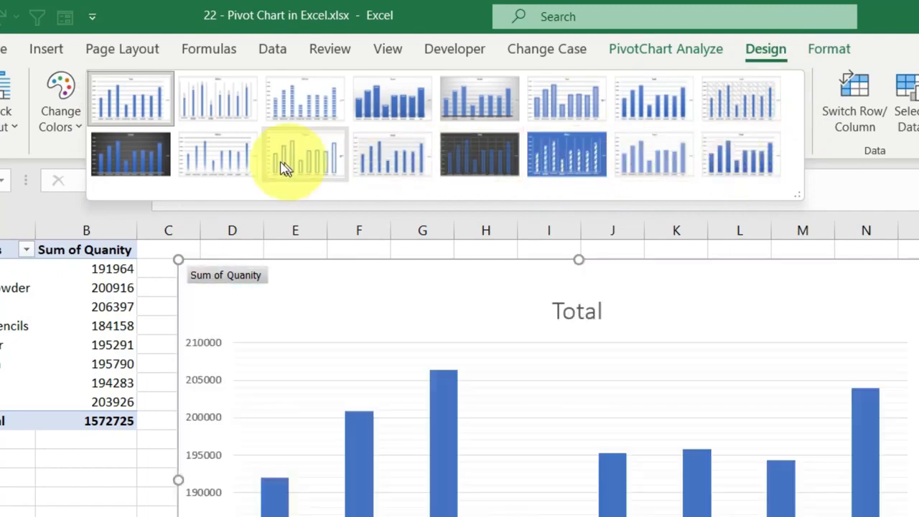
click(298, 109)
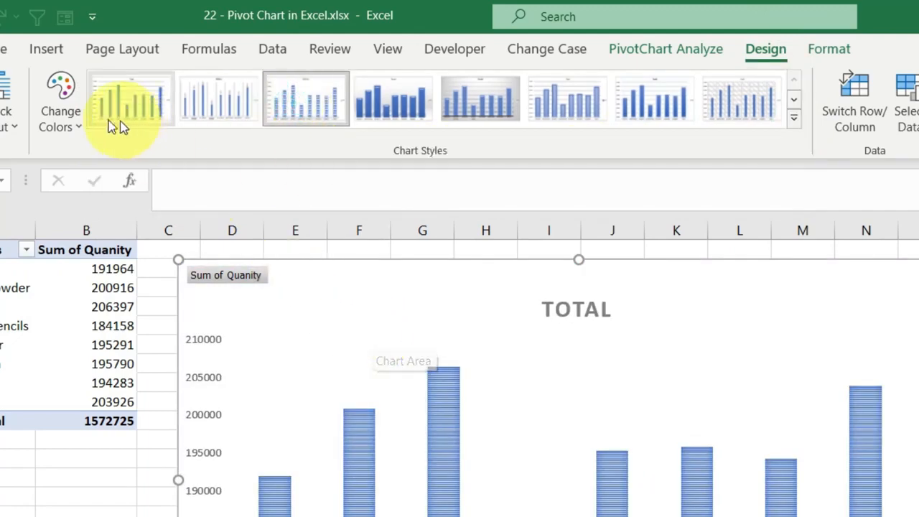
click(73, 120)
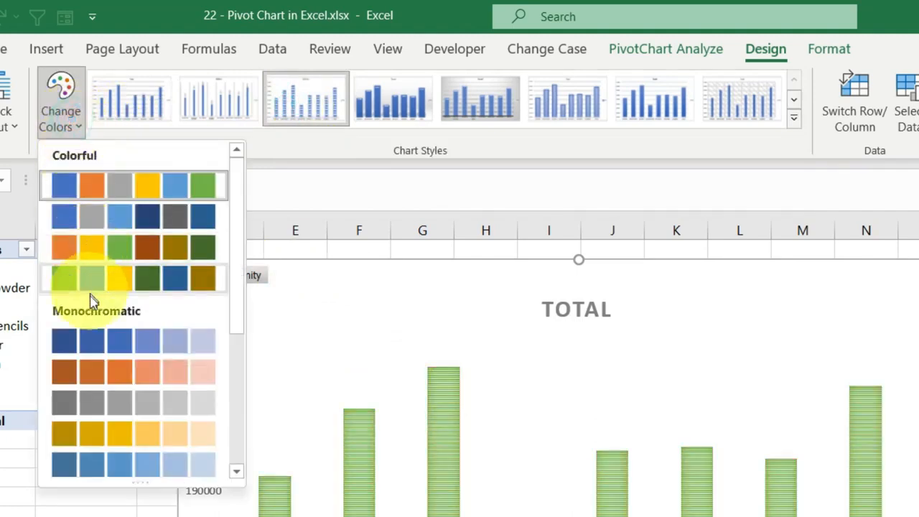
click(76, 196)
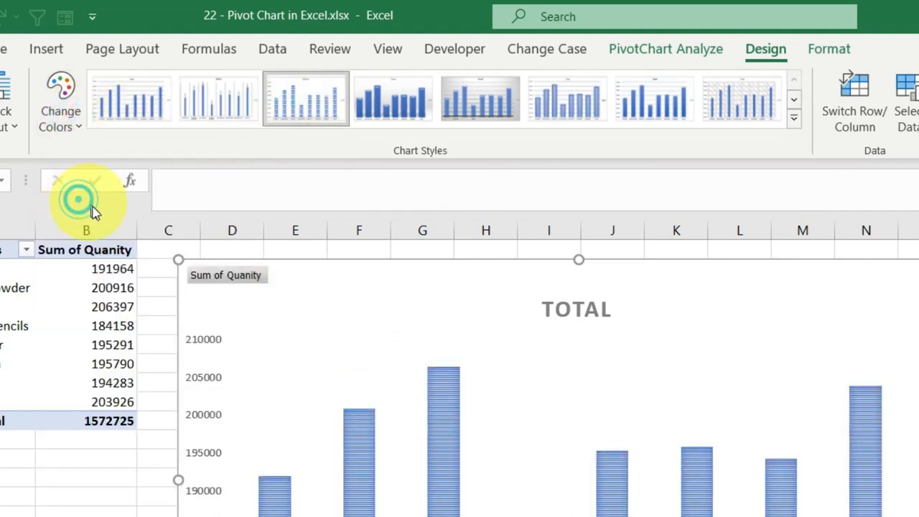
Apply Layout 4 to the product chart and fill its data labels with yellow.
click(8, 118)
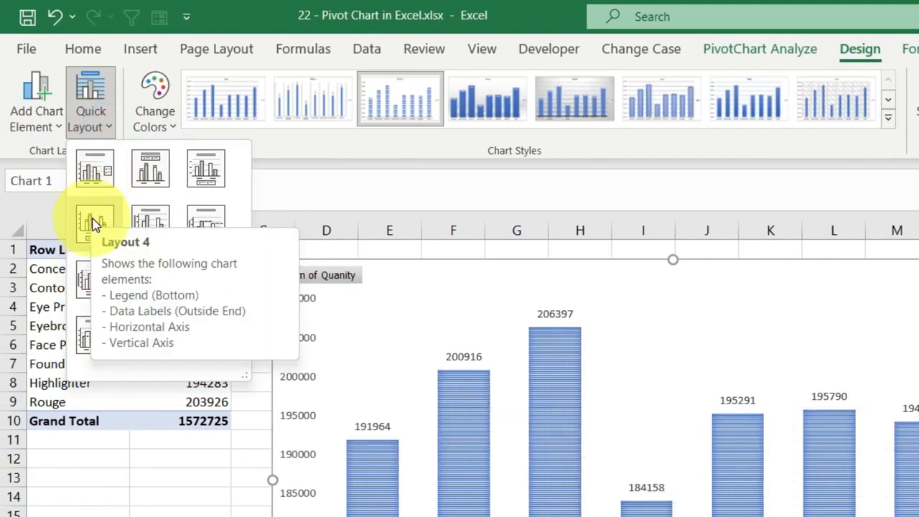
click(95, 225)
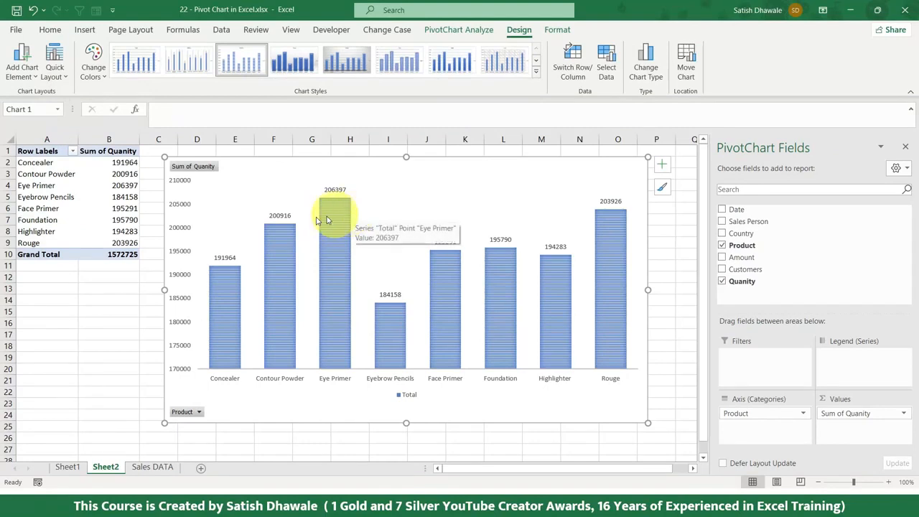
click(280, 217)
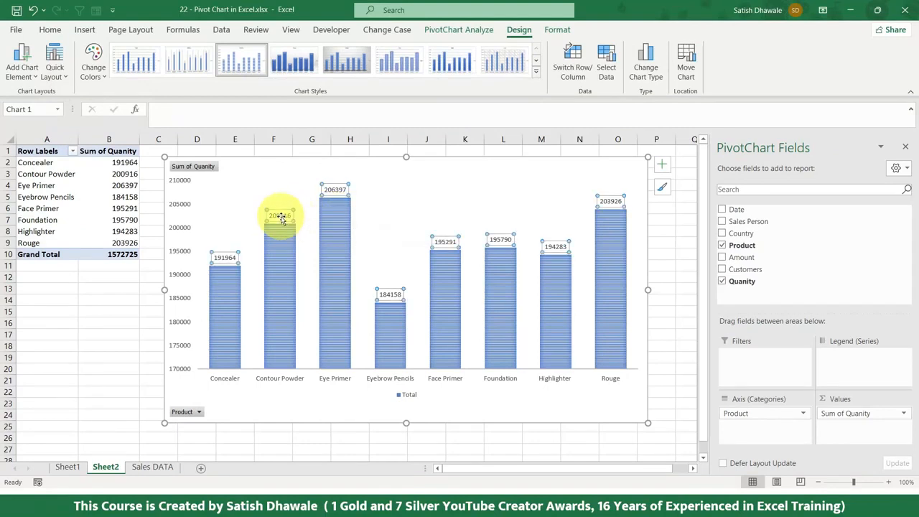
click(51, 30)
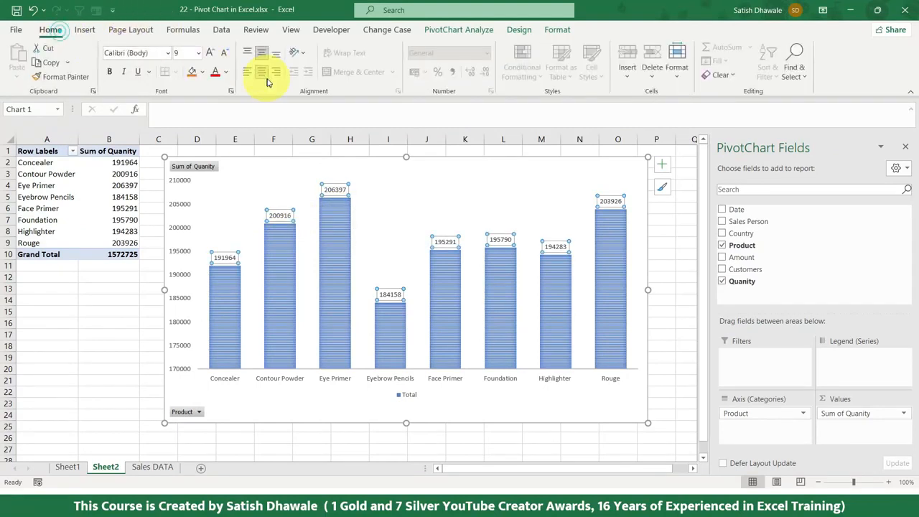
click(204, 73)
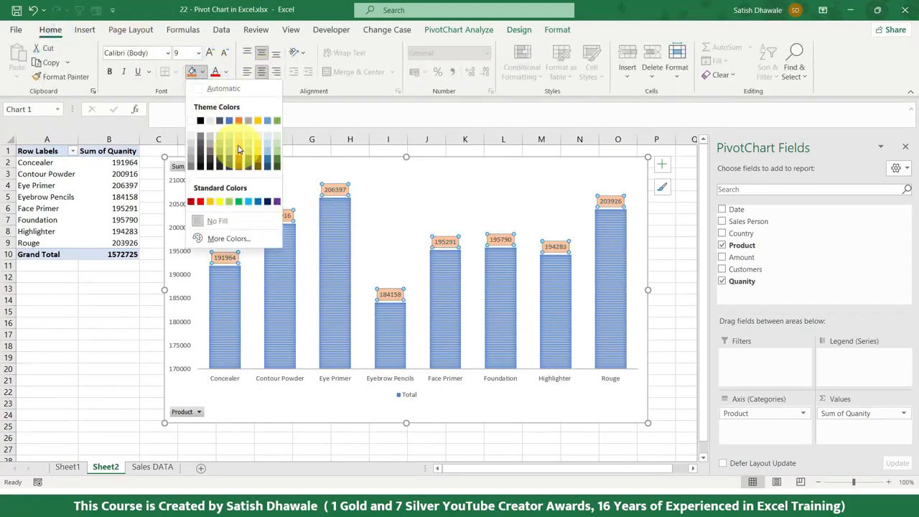
click(219, 203)
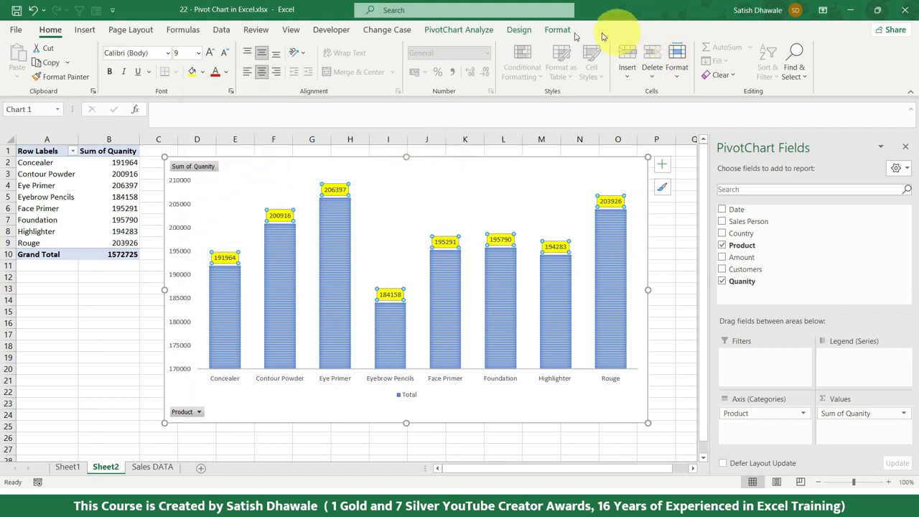
click(460, 29)
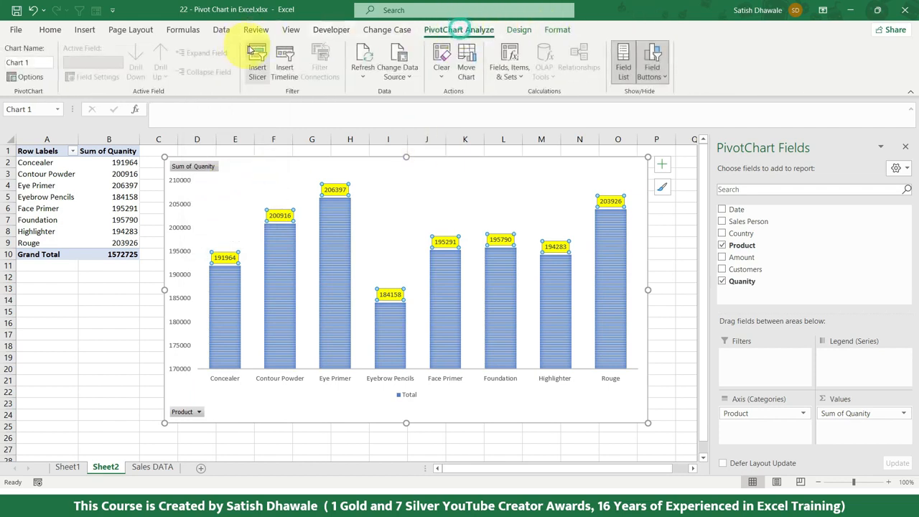
click(267, 165)
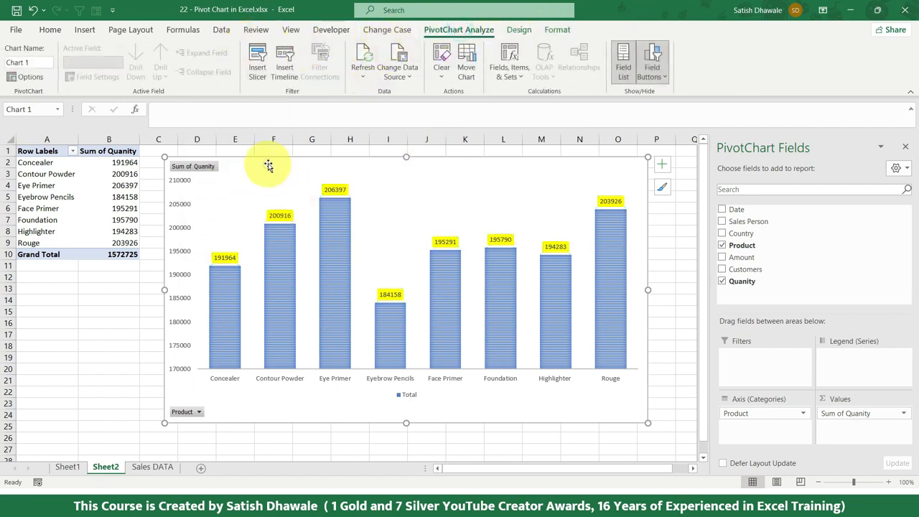
Examine the chart elements that can be added, from axes, titles and data labels through to trendlines.
click(515, 33)
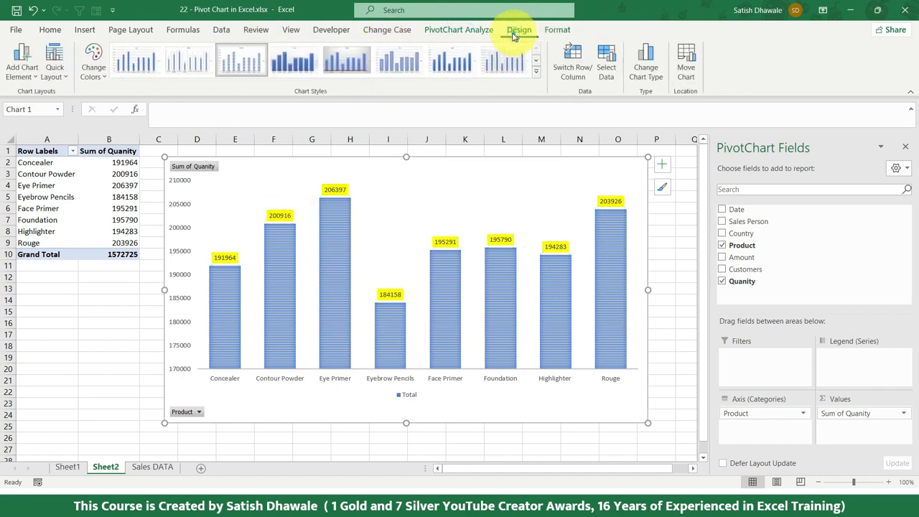
click(29, 79)
mouse_move(39, 102)
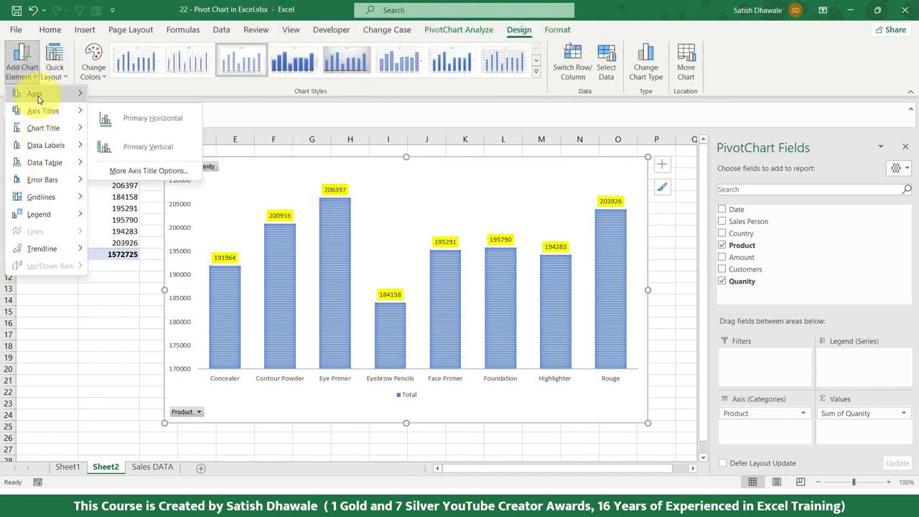
mouse_move(41, 127)
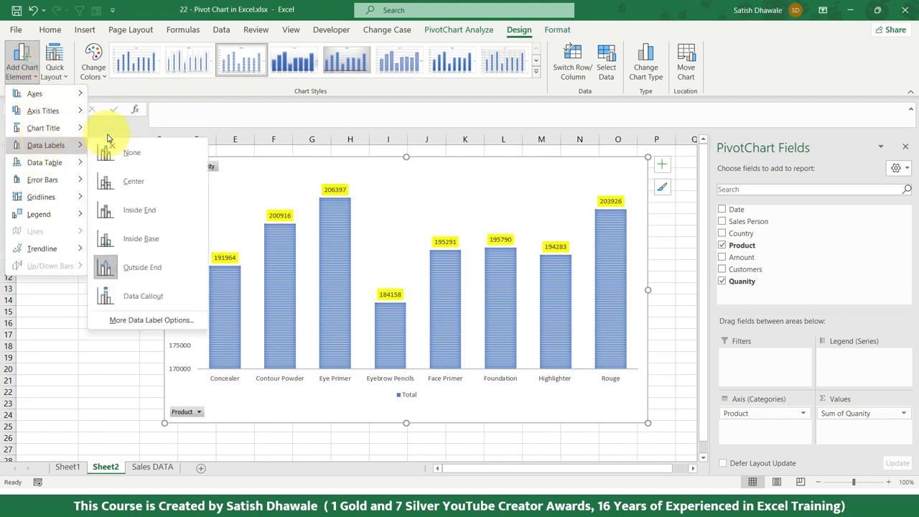
mouse_move(65, 146)
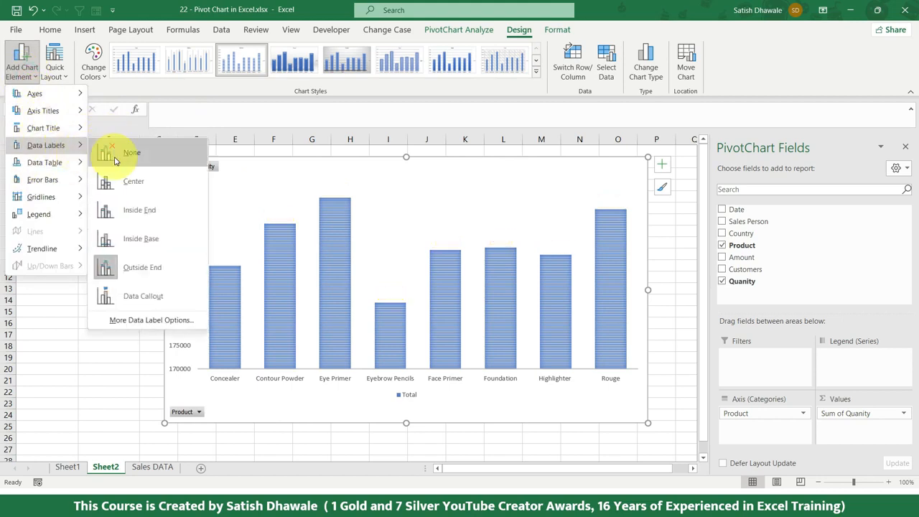
mouse_move(64, 163)
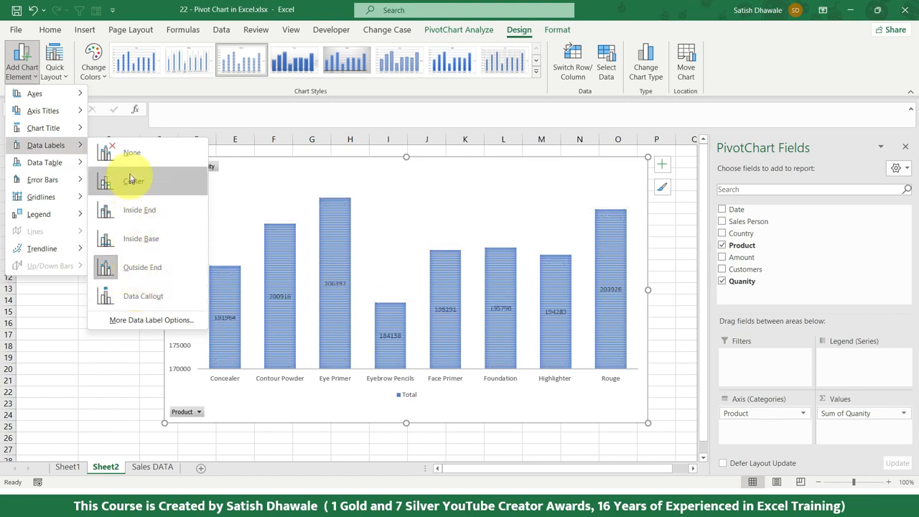
click(241, 164)
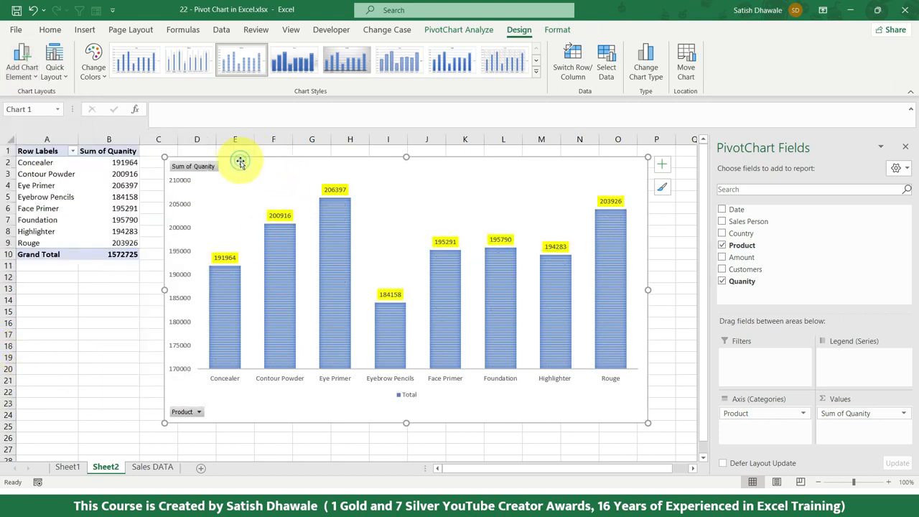
Recolour the product chart with the fourth Colorful palette, which starts with green.
click(94, 68)
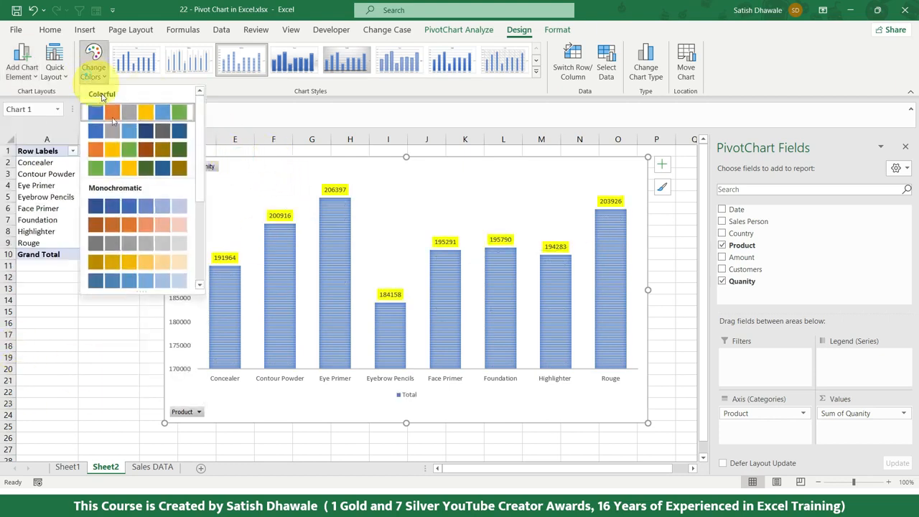
click(132, 167)
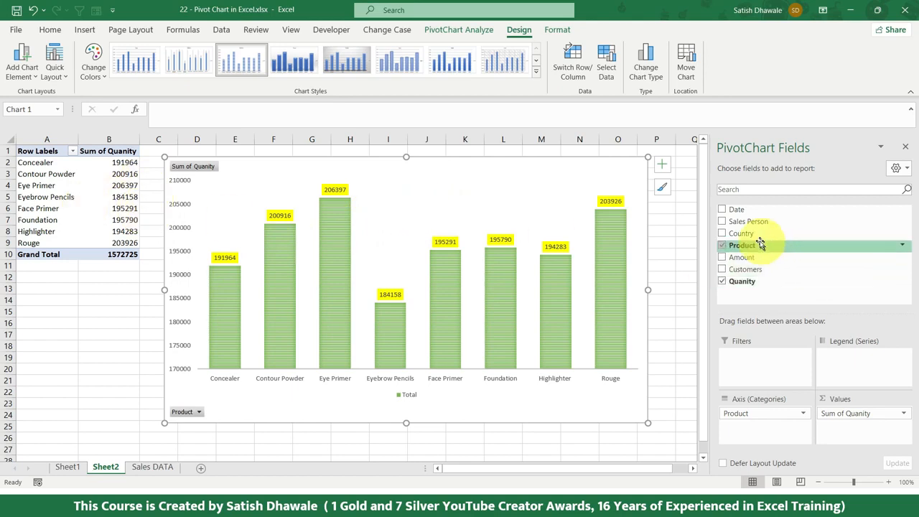
Add Country as the legend series of the product chart and set its data labels to None.
drag(741, 233, 854, 359)
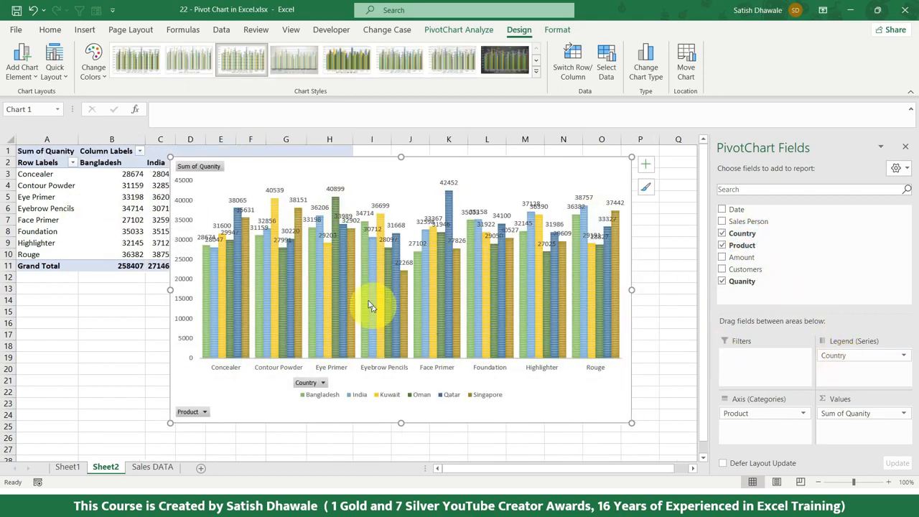
mouse_move(502, 265)
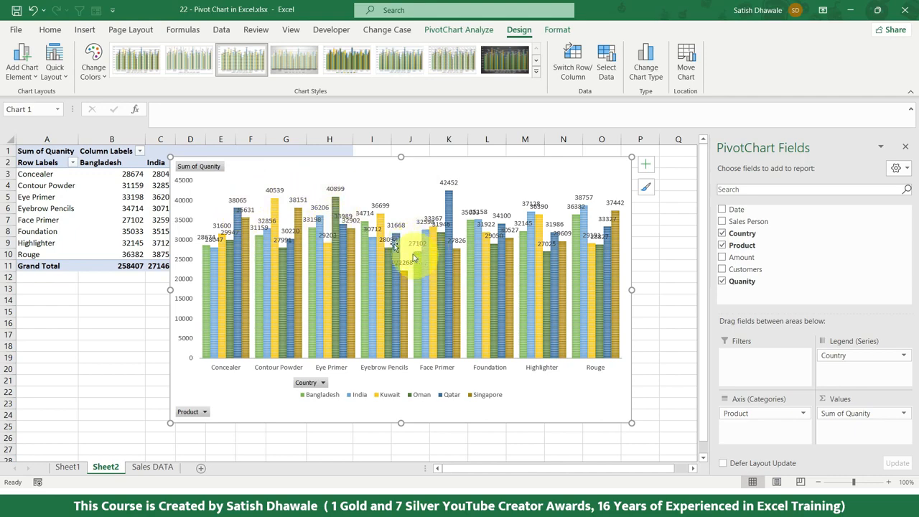
mouse_move(334, 228)
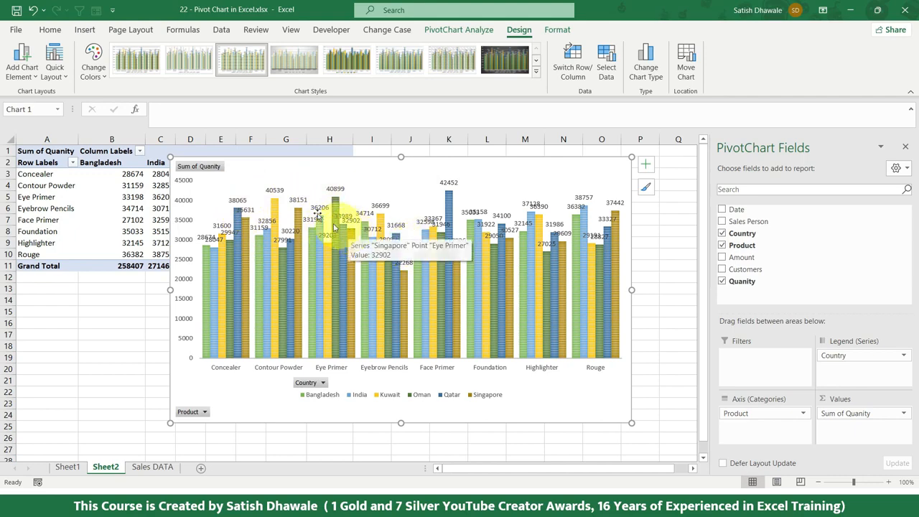
click(26, 69)
mouse_move(41, 145)
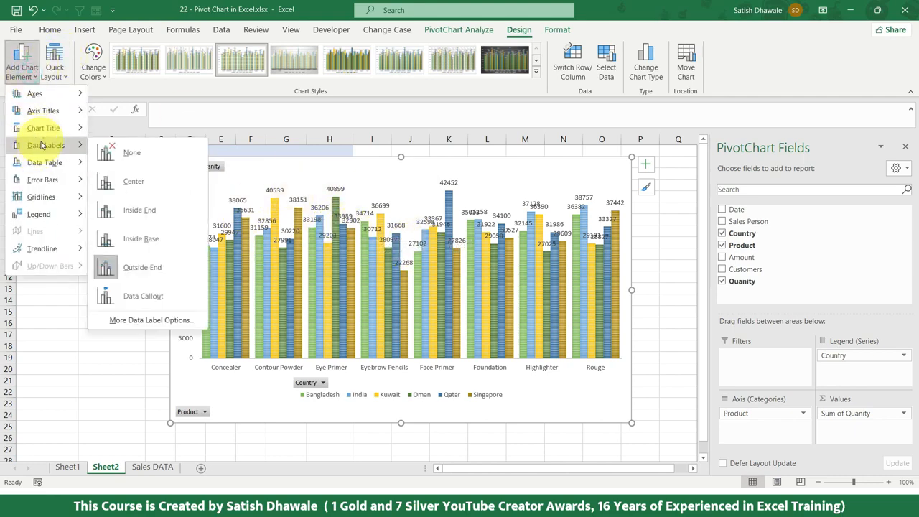
click(148, 162)
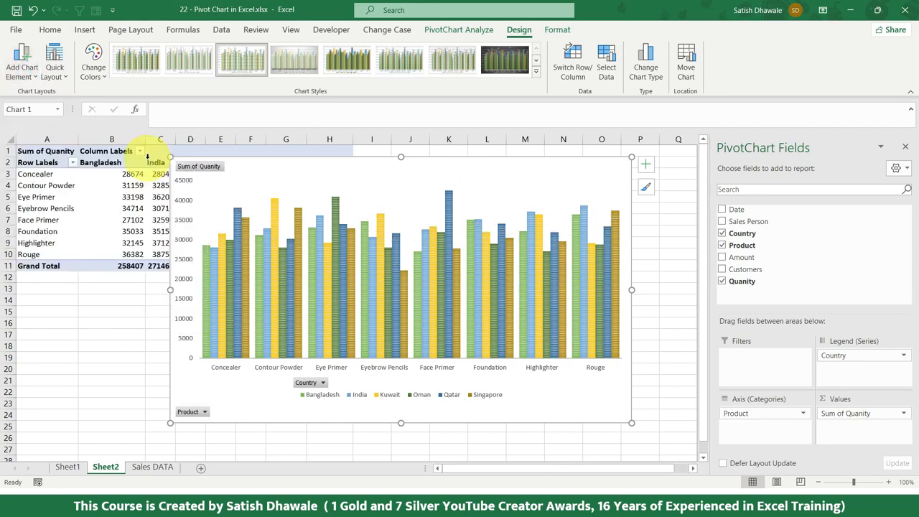
Undo the data label removal and the addition of the Country field.
key(ctrl+z)
key(ctrl+z)
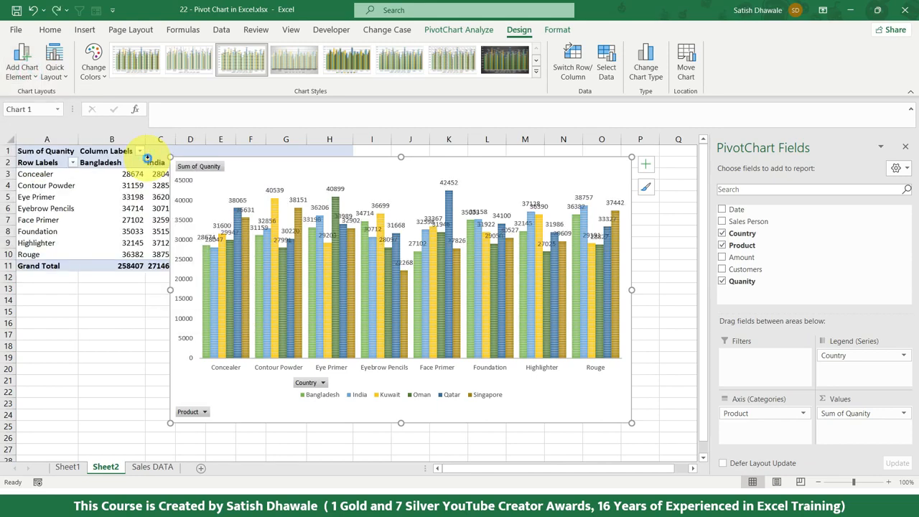
mouse_move(330, 208)
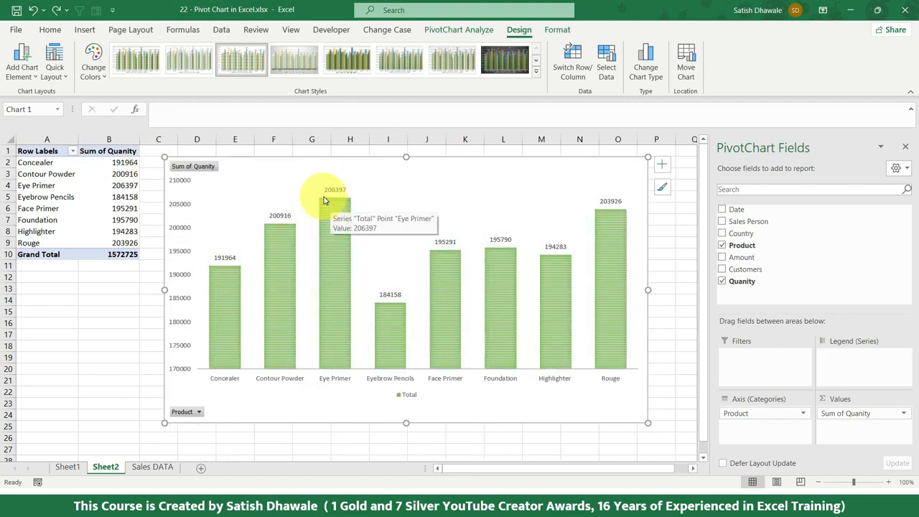
Change the product chart to the Line type and apply the seventh chart style, with a dark background.
click(645, 68)
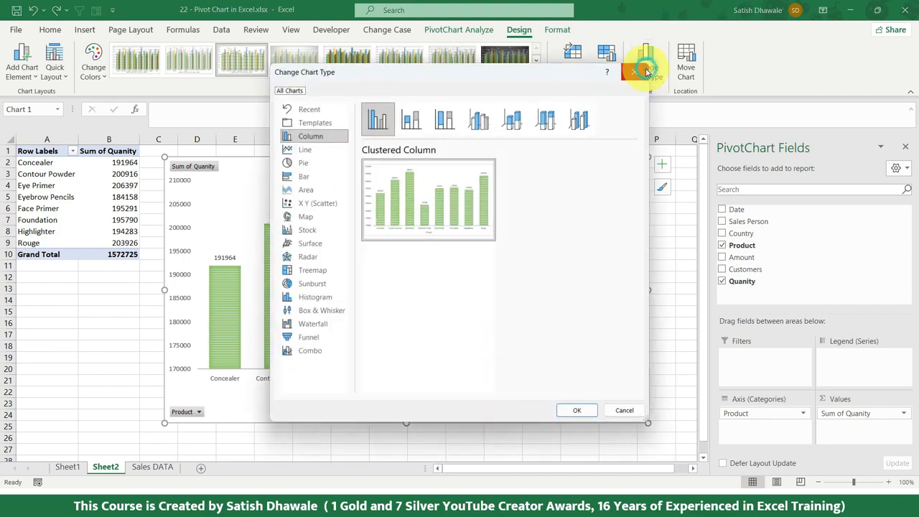
mouse_move(385, 187)
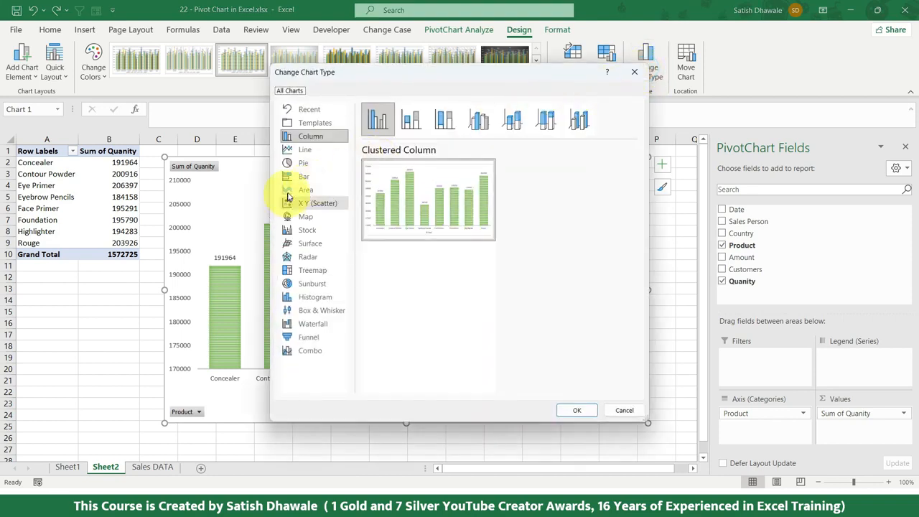
click(302, 150)
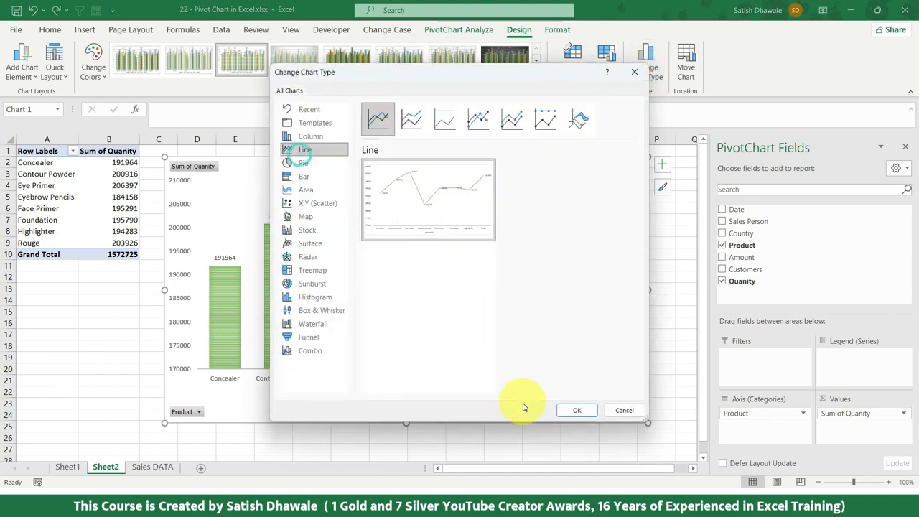
click(576, 410)
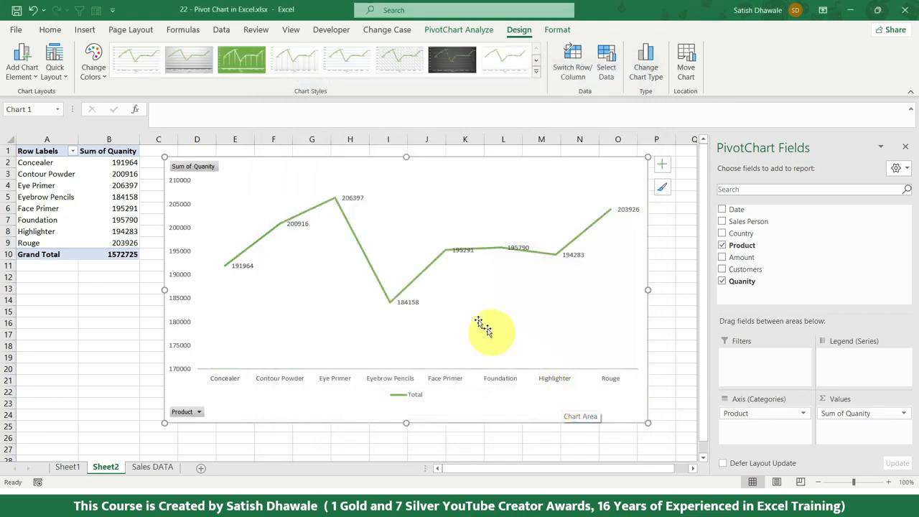
click(243, 64)
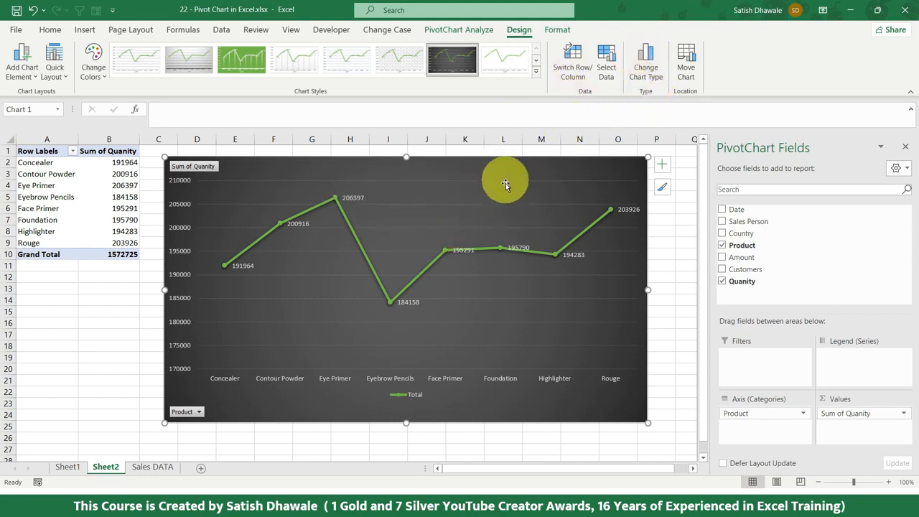
Switch the rows and columns of the line chart, and switch them back.
click(565, 67)
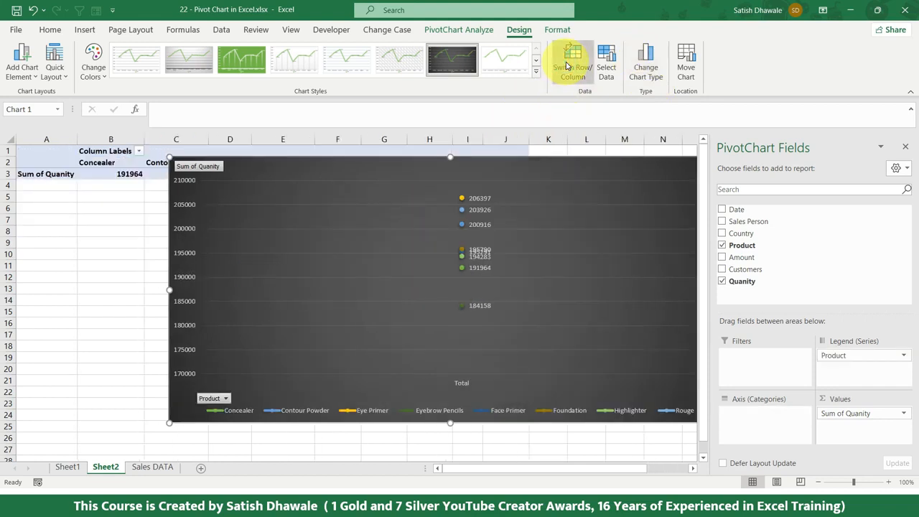
click(566, 66)
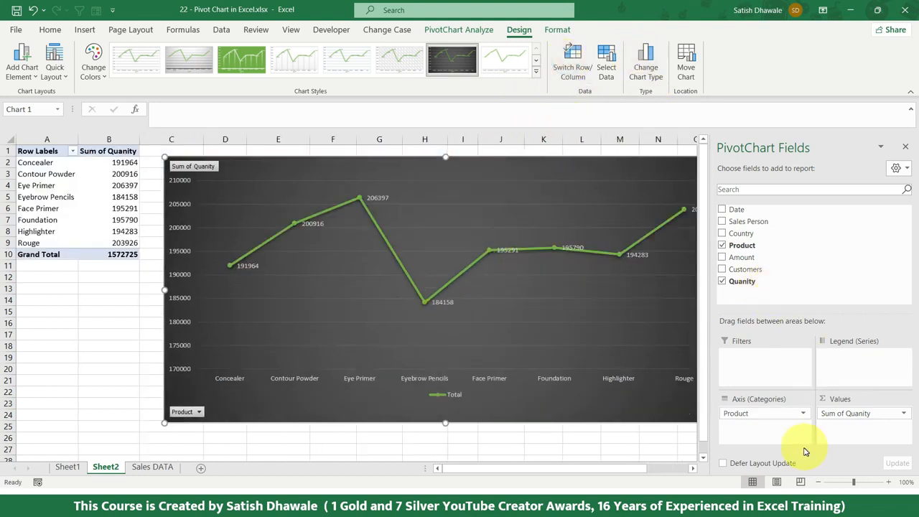
Add Country as the legend series of the line chart and try switching its rows and columns back and forth.
drag(746, 233, 860, 369)
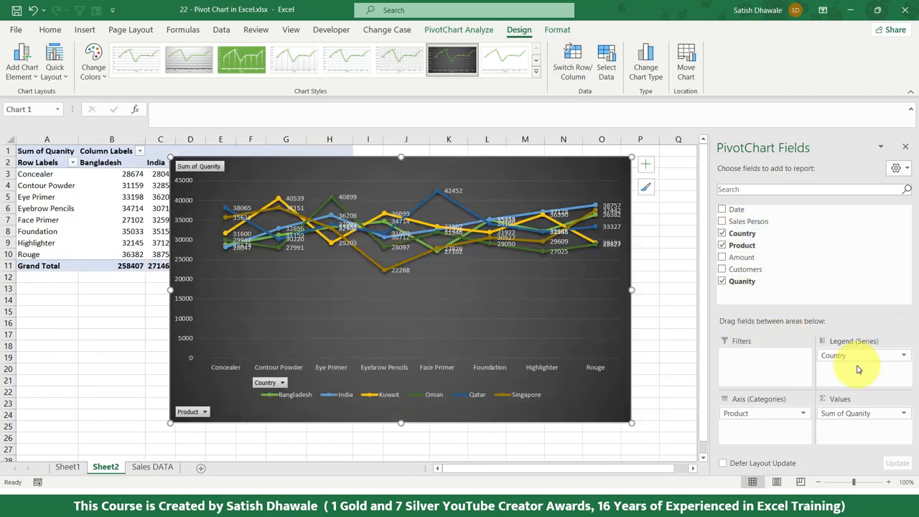
click(568, 71)
click(569, 72)
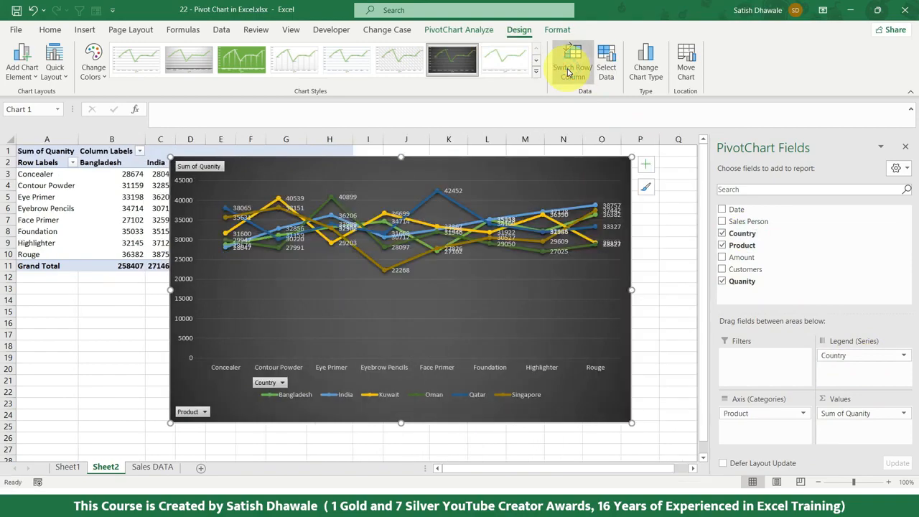
click(568, 72)
click(568, 72)
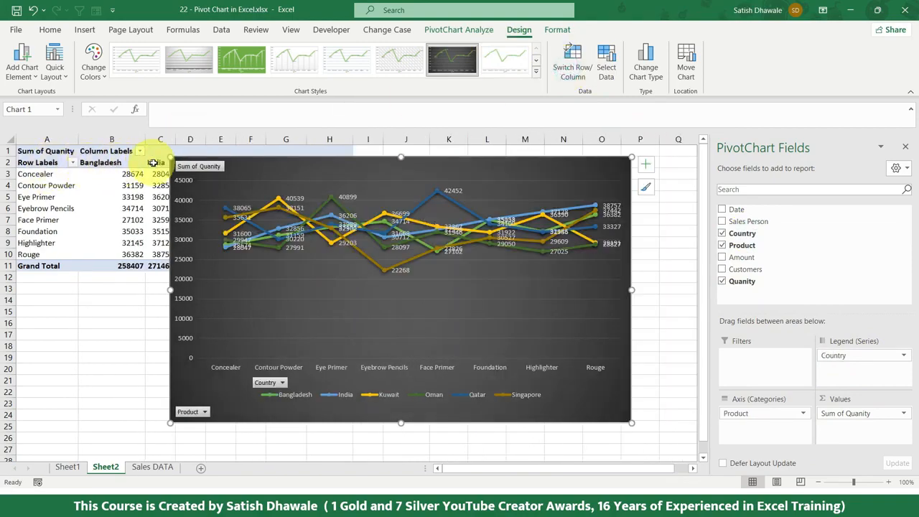
Switch rows and columns so Country forms the axis, and remove Product from the legend series.
click(568, 70)
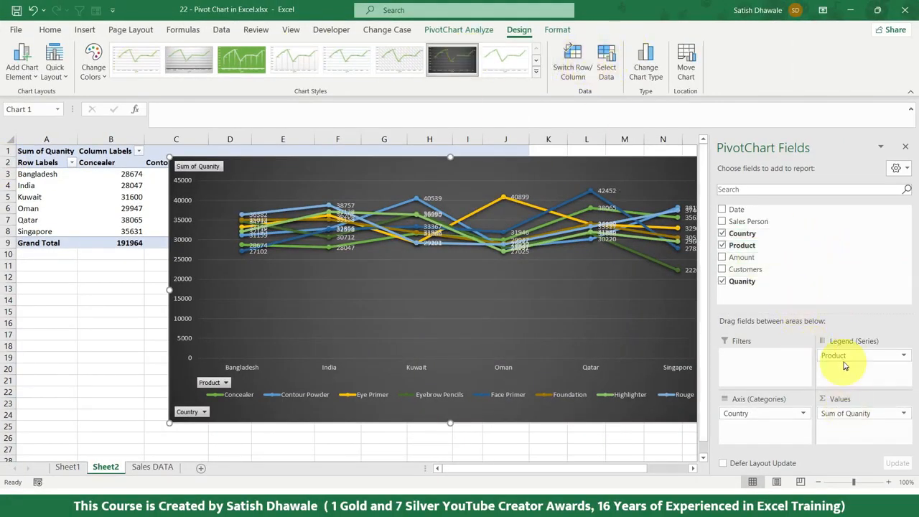
drag(839, 355, 787, 273)
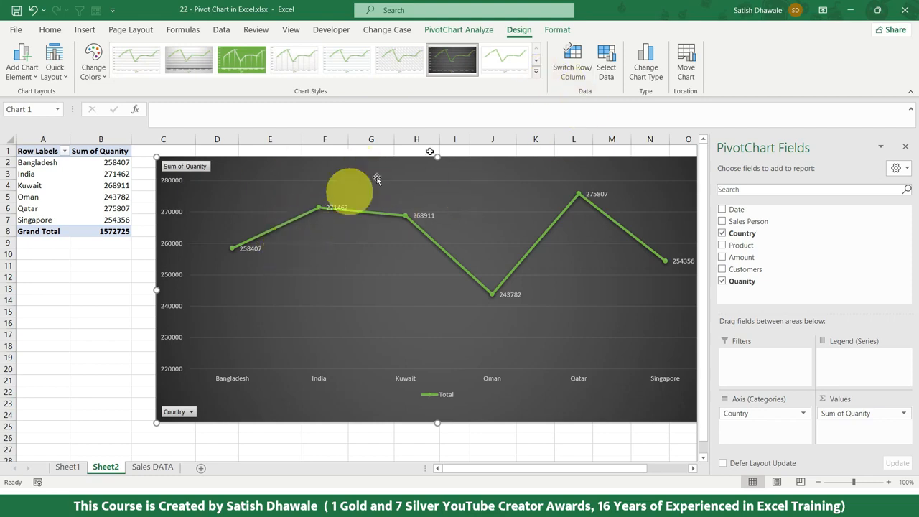
click(687, 65)
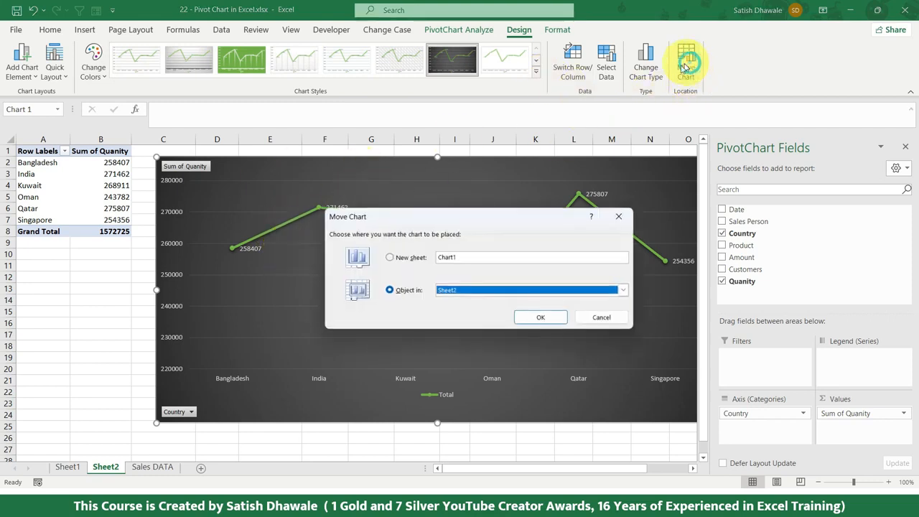
click(420, 258)
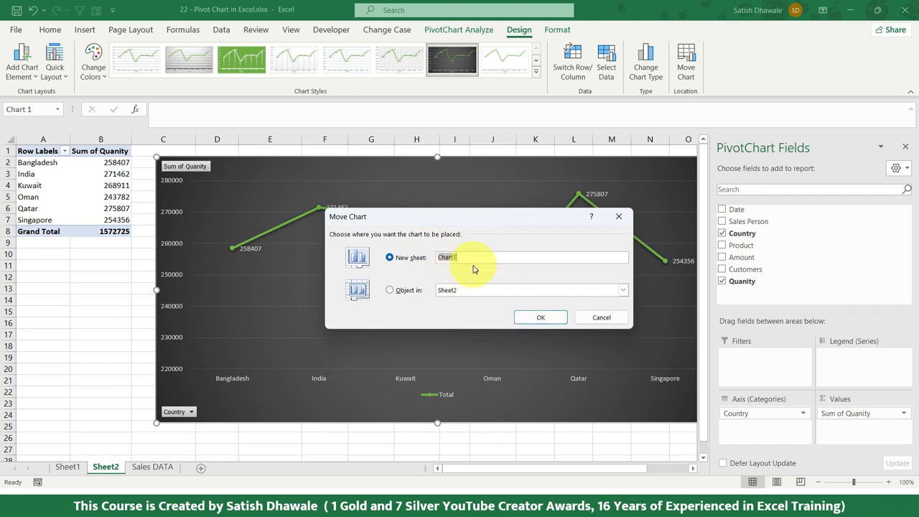
click(449, 290)
click(452, 290)
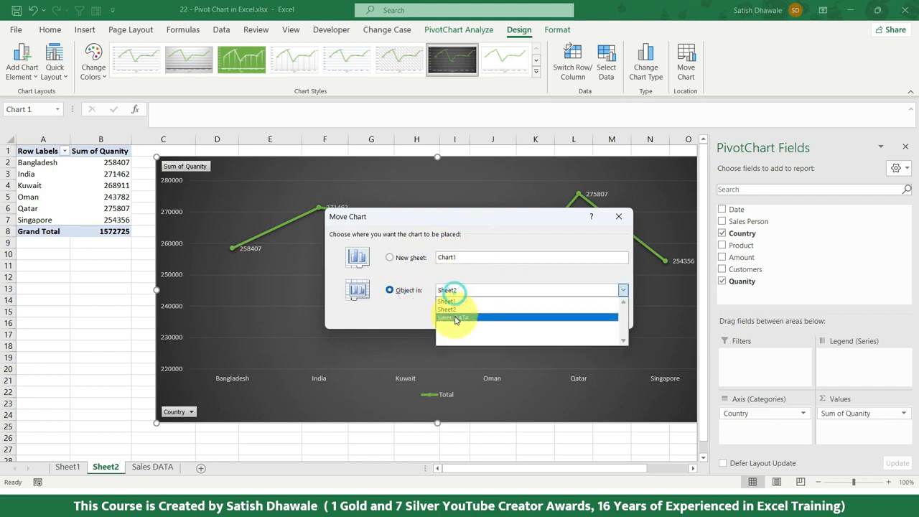
click(456, 317)
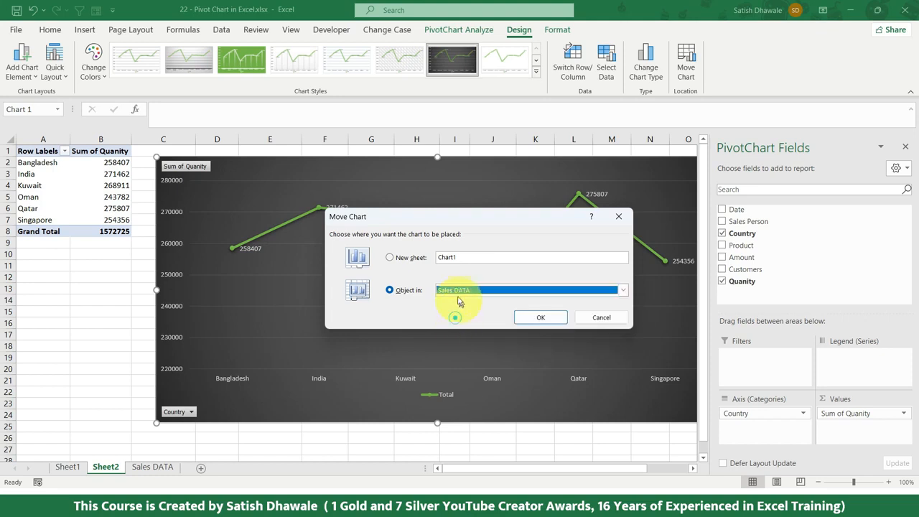
click(616, 318)
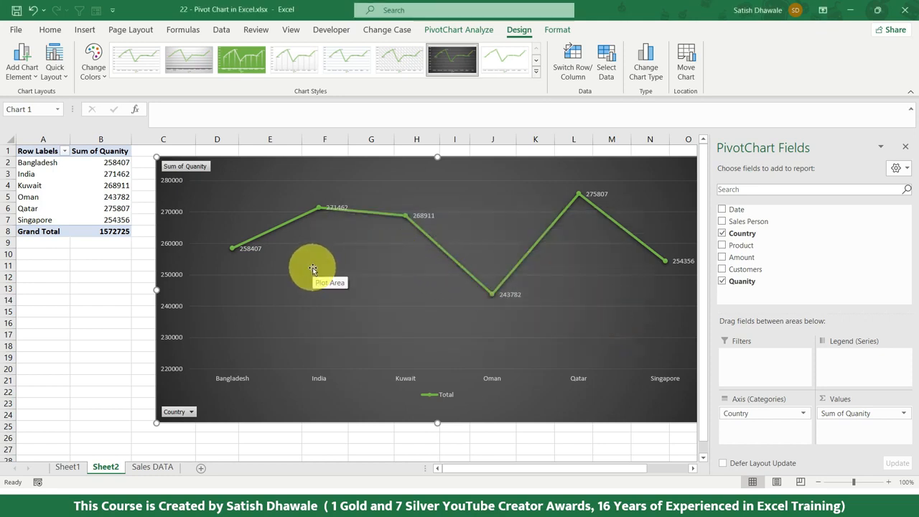
Review the country amount PivotChart on Sheet1 against its source records on the Sales DATA sheet.
click(72, 468)
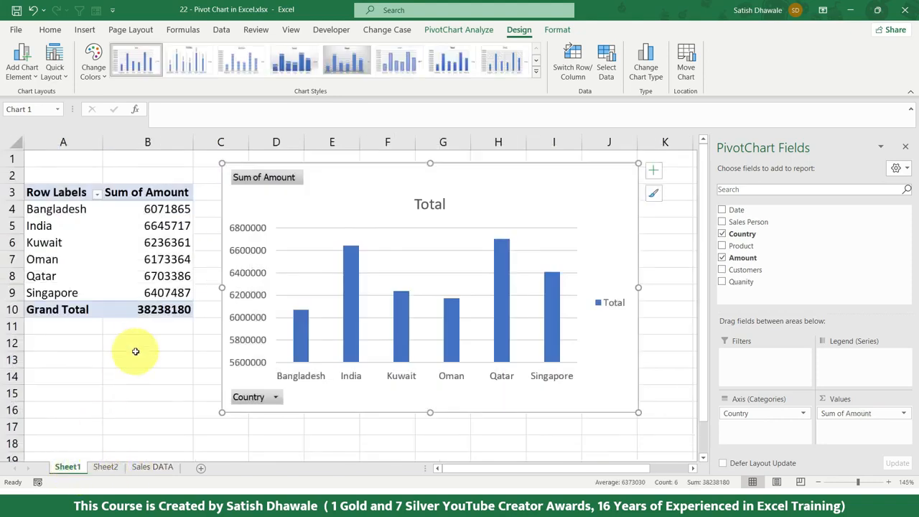
click(393, 176)
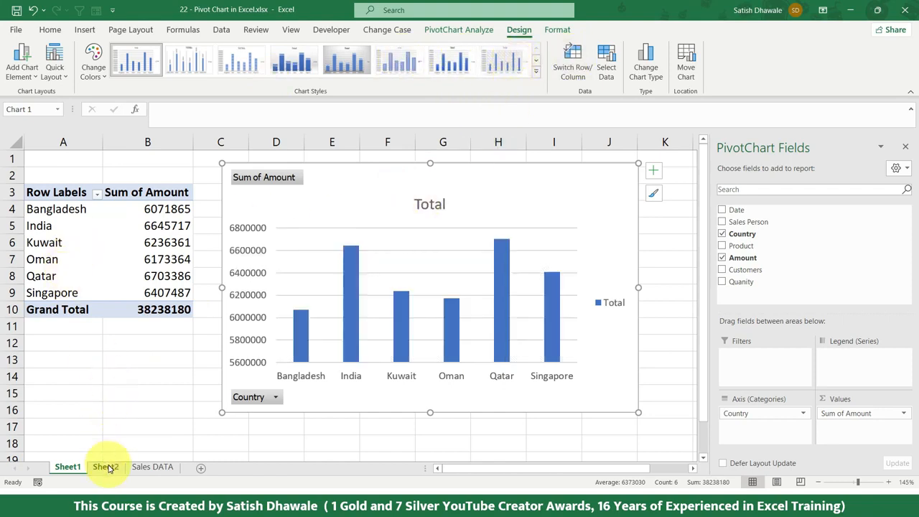
click(144, 467)
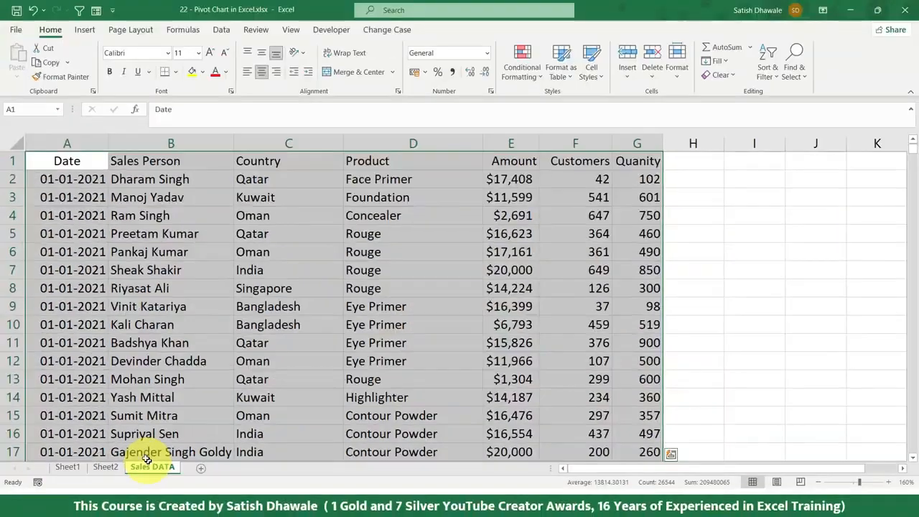
click(261, 51)
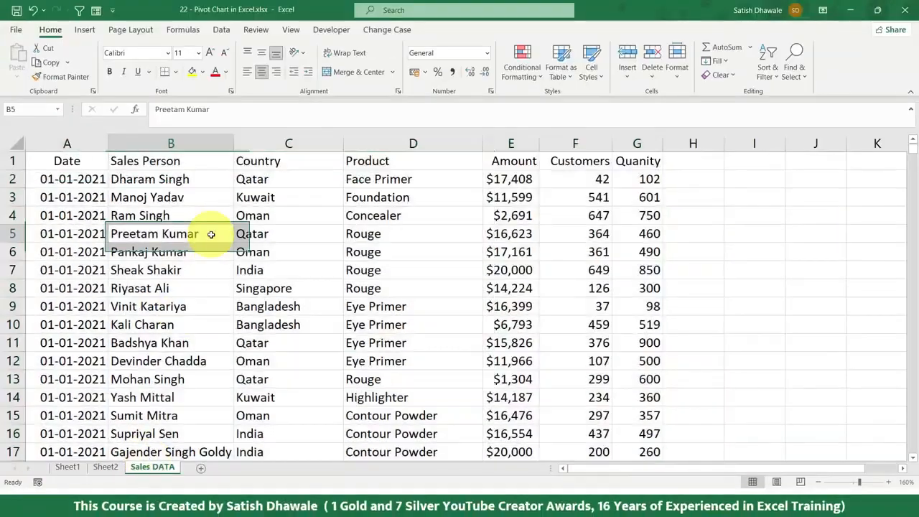
click(67, 467)
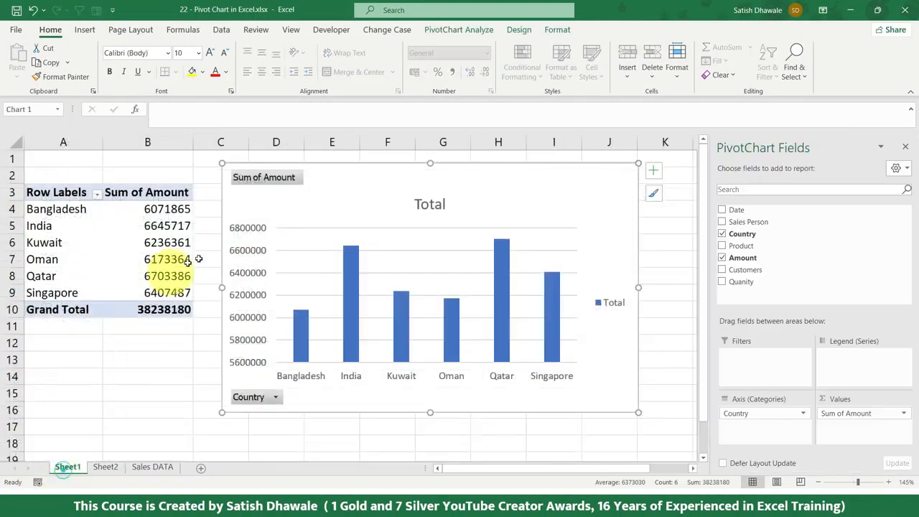
click(151, 467)
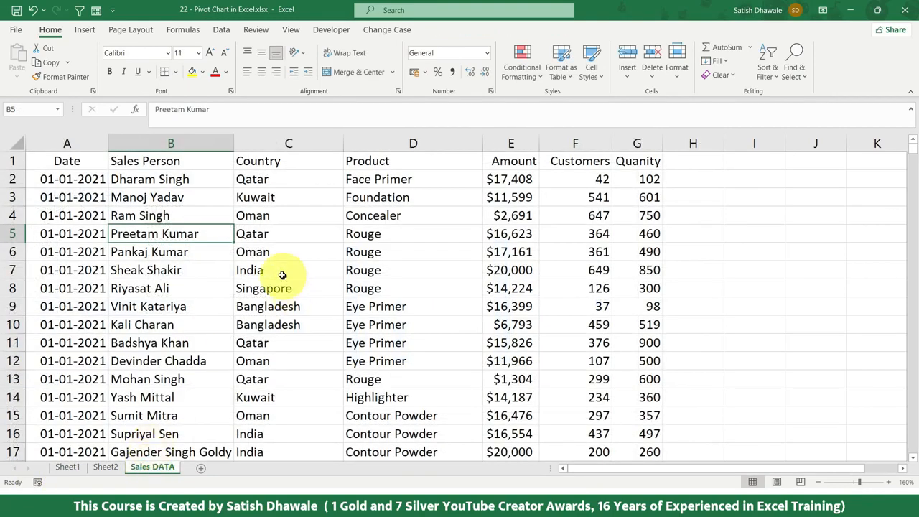
click(509, 180)
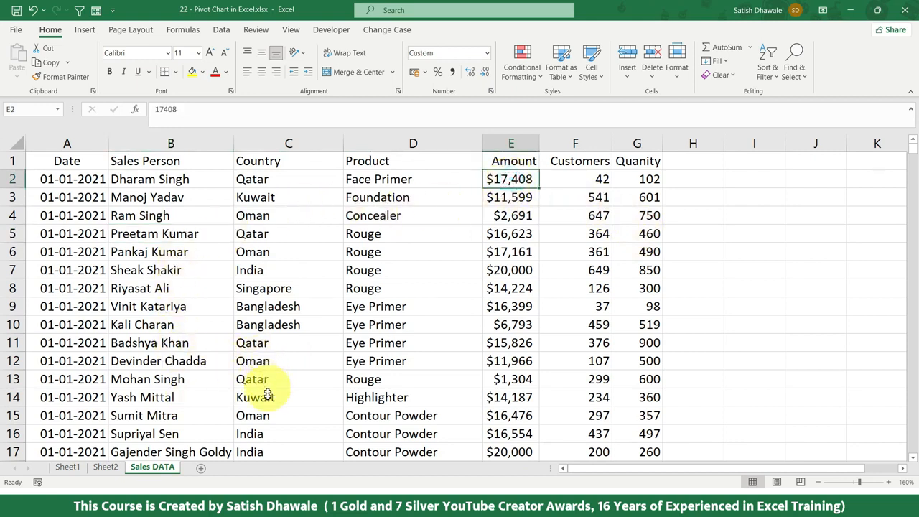
click(272, 432)
drag(350, 271, 585, 271)
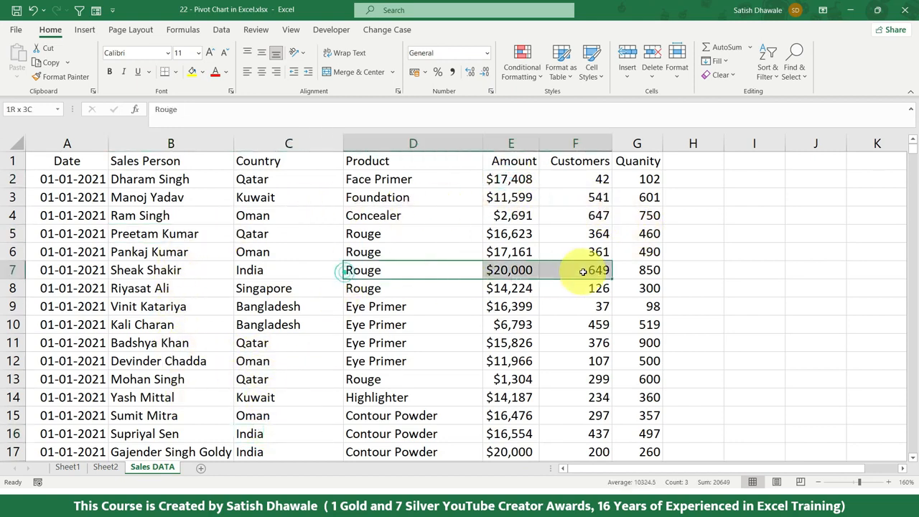
Set the Amount of the India Rouge record in cell E7 to 500000.
click(517, 270)
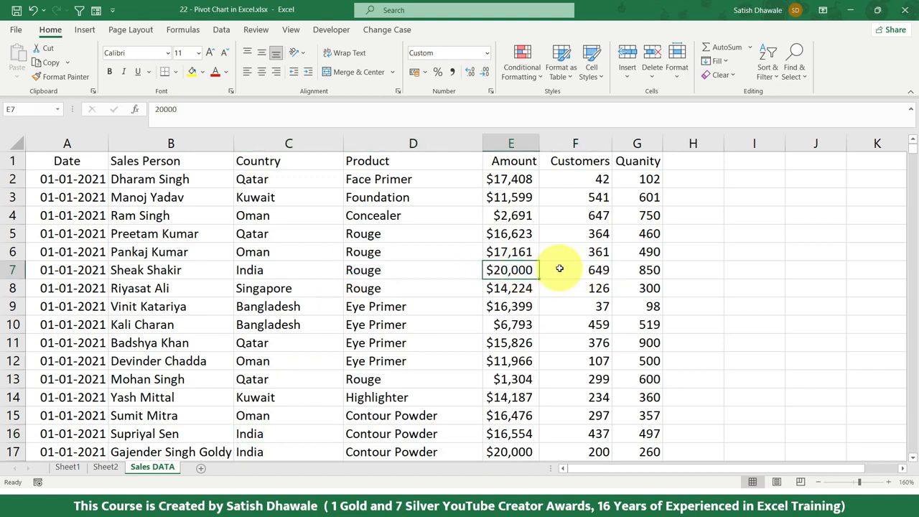
text(500000)
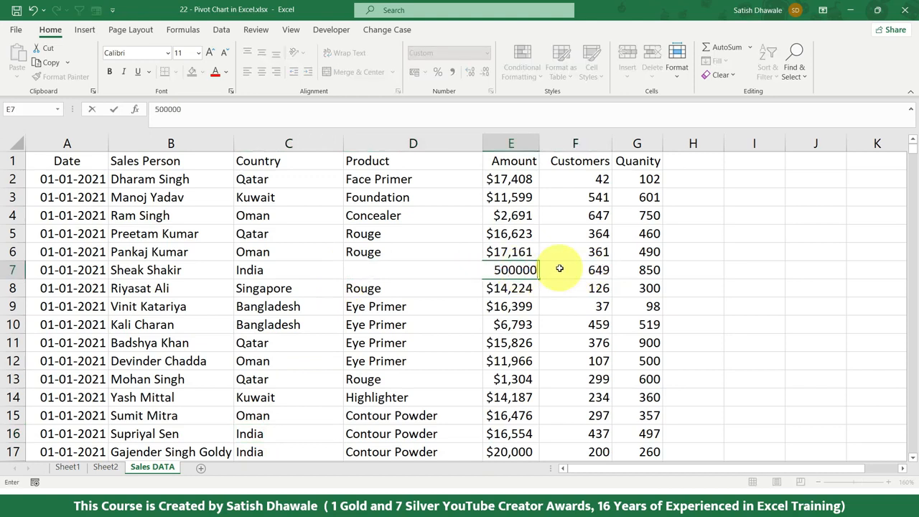
key(Return)
click(513, 270)
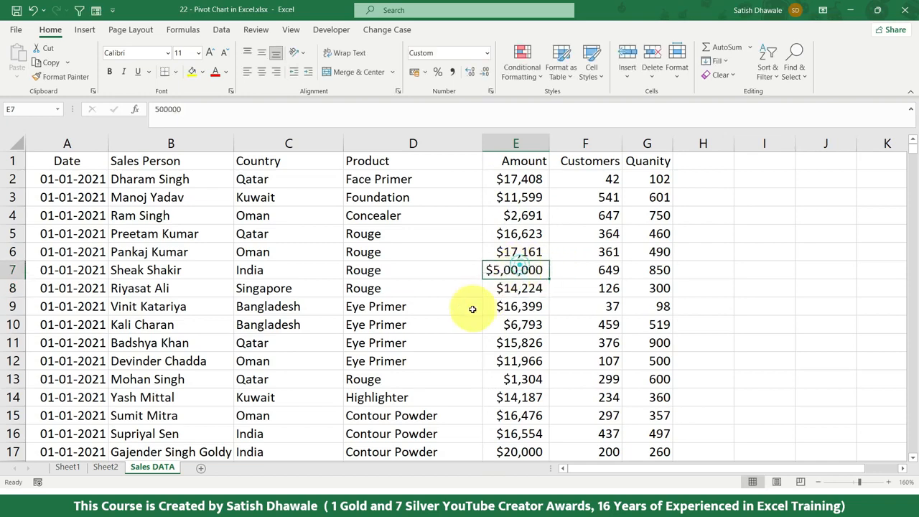
Refresh all pivot data from the Sheet1 PivotTable and check India's amount in the table and chart.
click(66, 467)
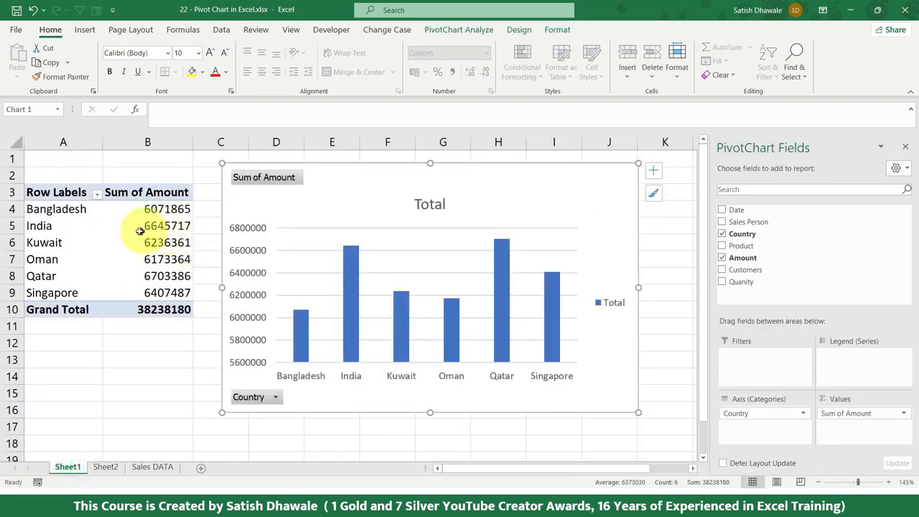
click(55, 223)
drag(54, 222, 147, 226)
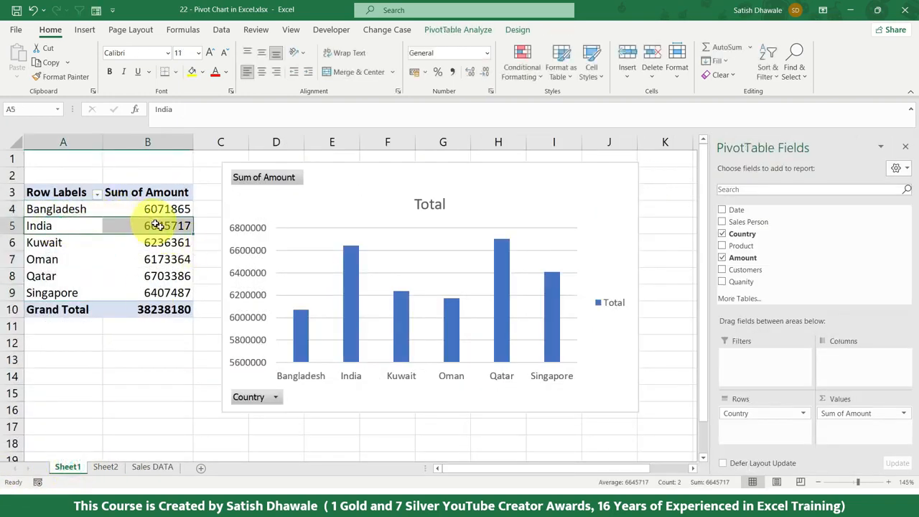
click(354, 171)
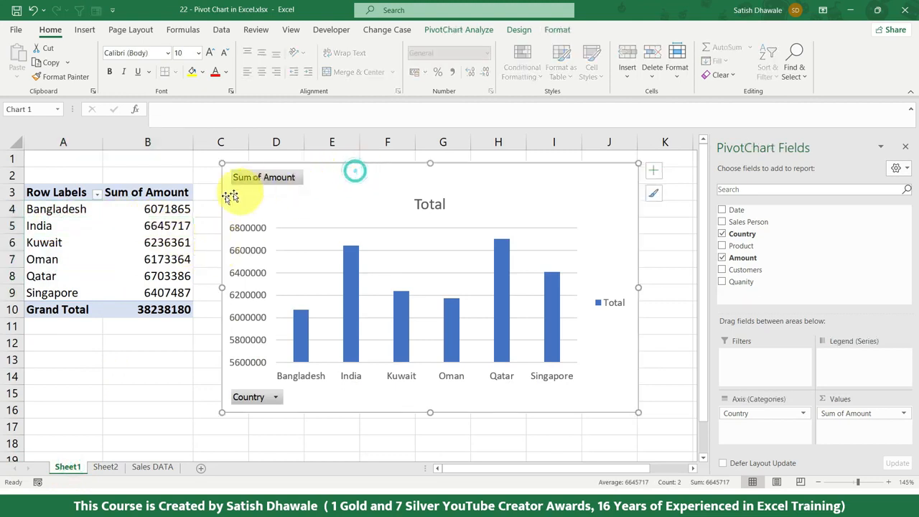
click(141, 217)
click(447, 30)
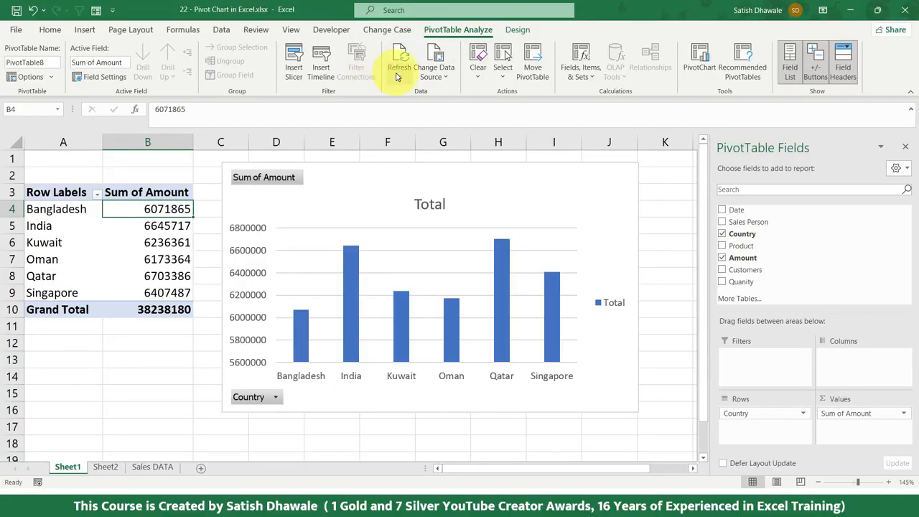
click(400, 71)
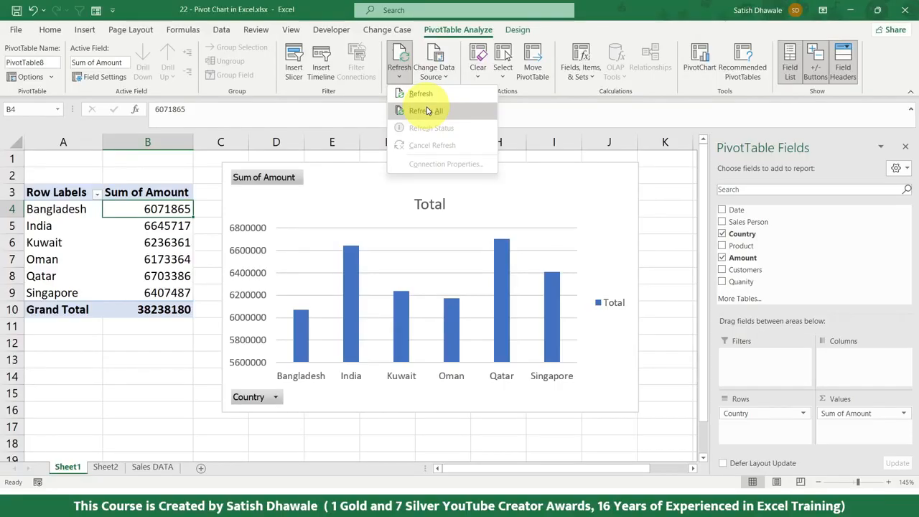
click(428, 111)
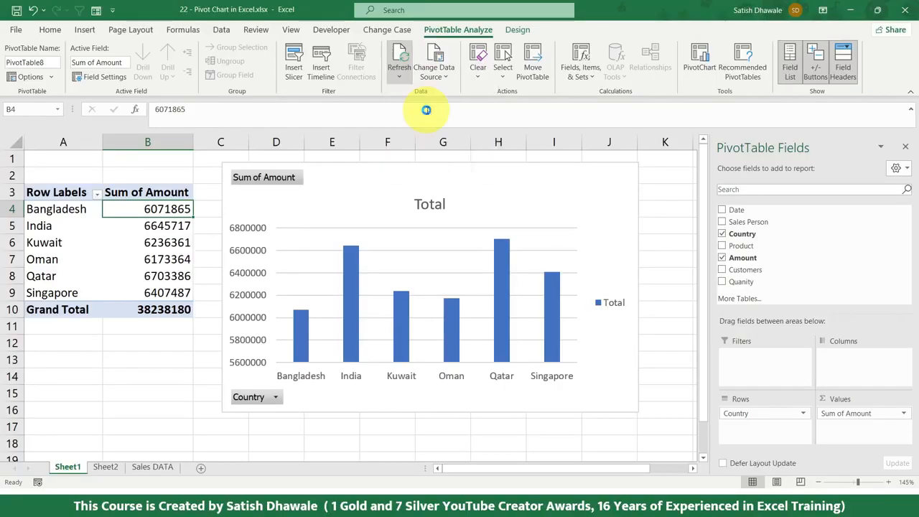
click(137, 223)
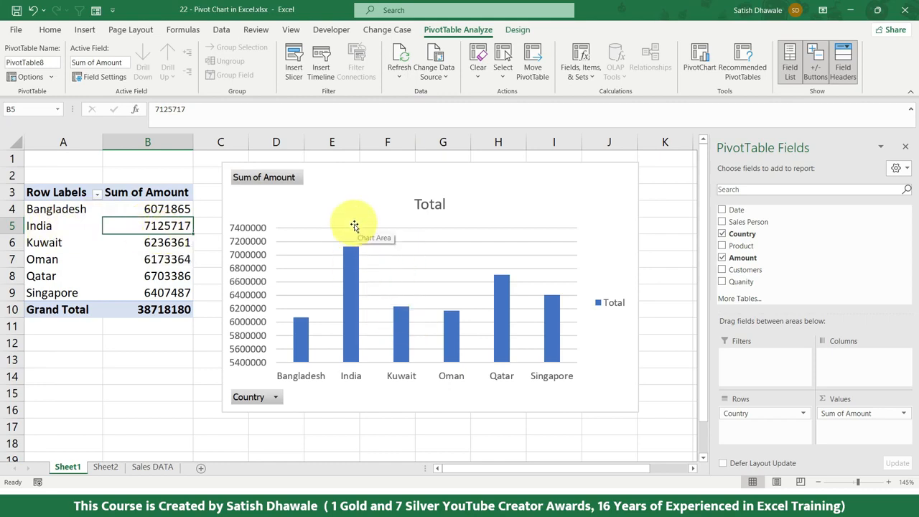
Set the Amount in cell E7 of the Sales DATA sheet to 2500.
click(152, 467)
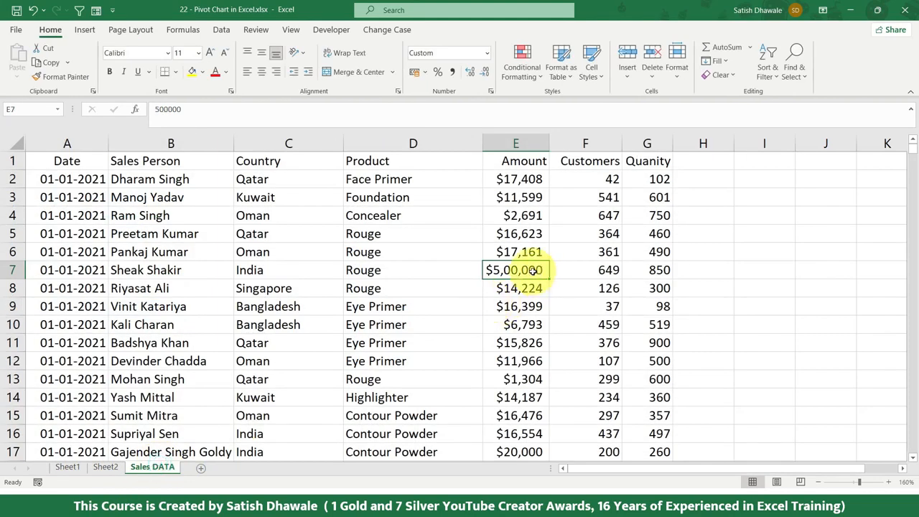
text(2500)
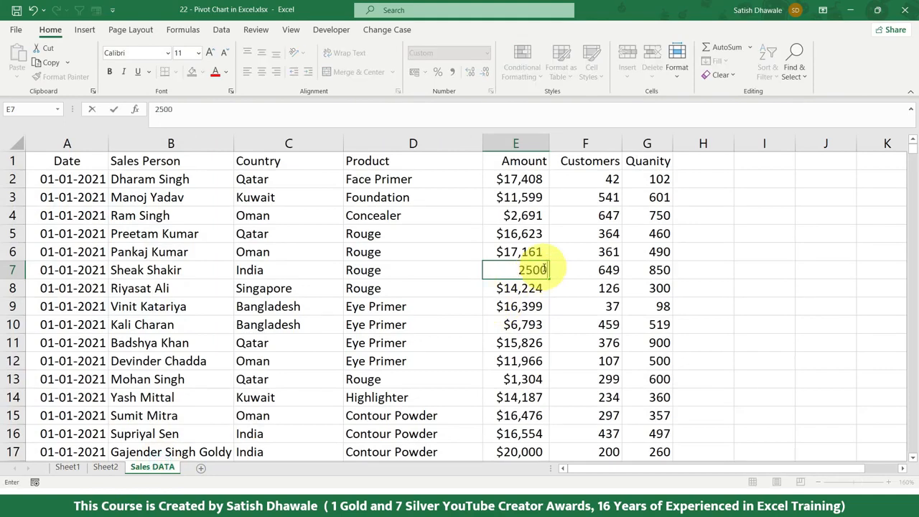
key(Return)
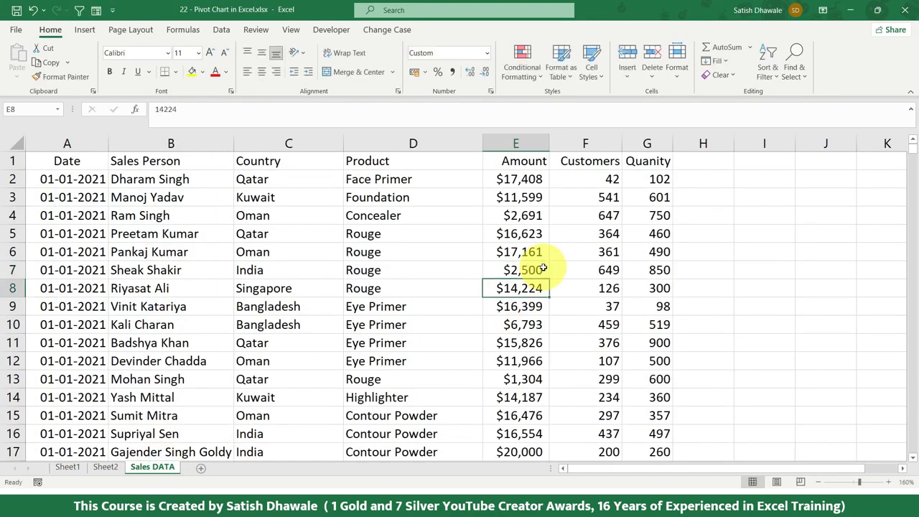
Refresh the Sheet1 PivotTable and its PivotChart with the edited sales data.
click(67, 467)
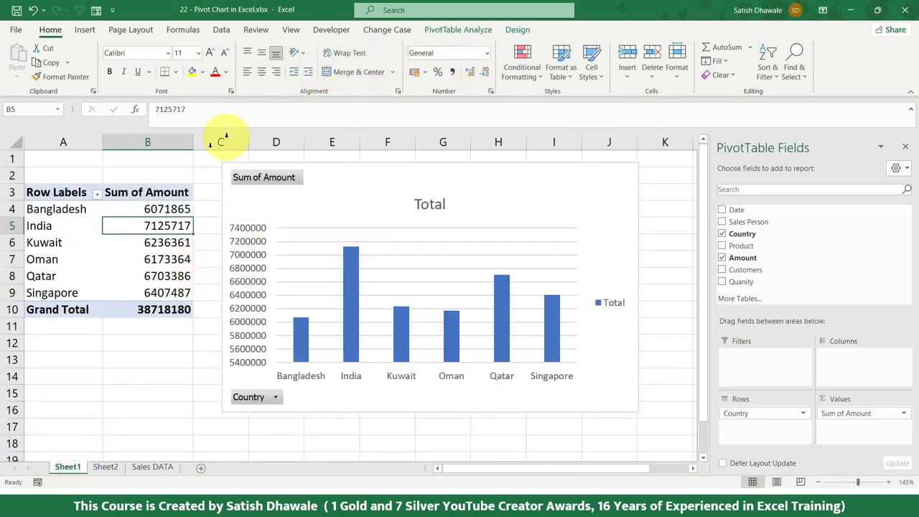
click(430, 30)
right_click(128, 242)
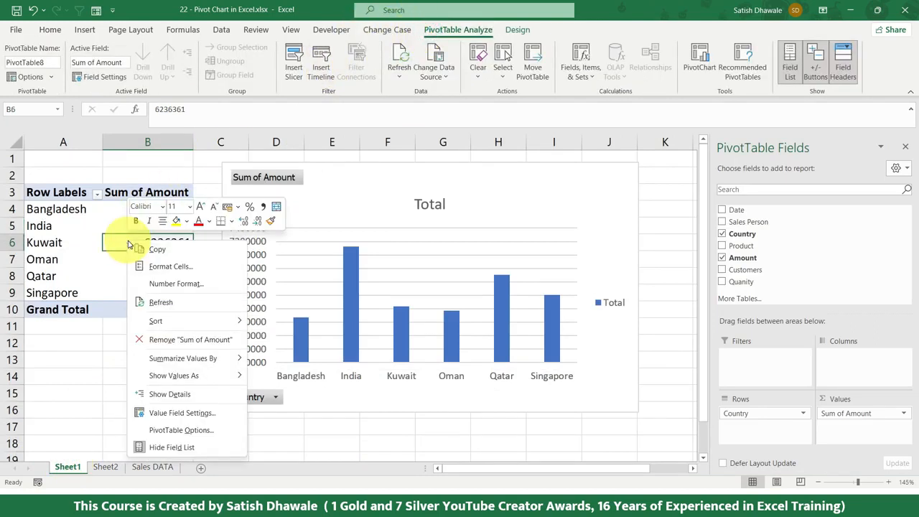
click(173, 307)
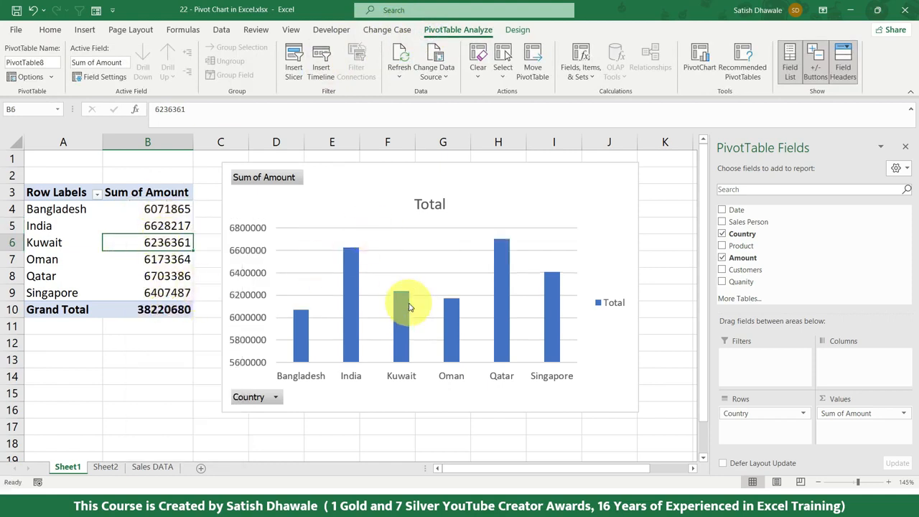
mouse_move(409, 307)
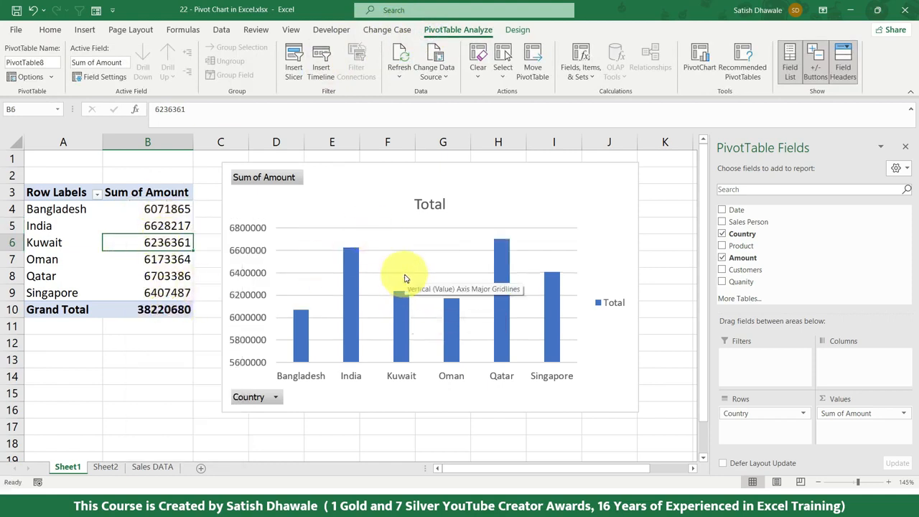